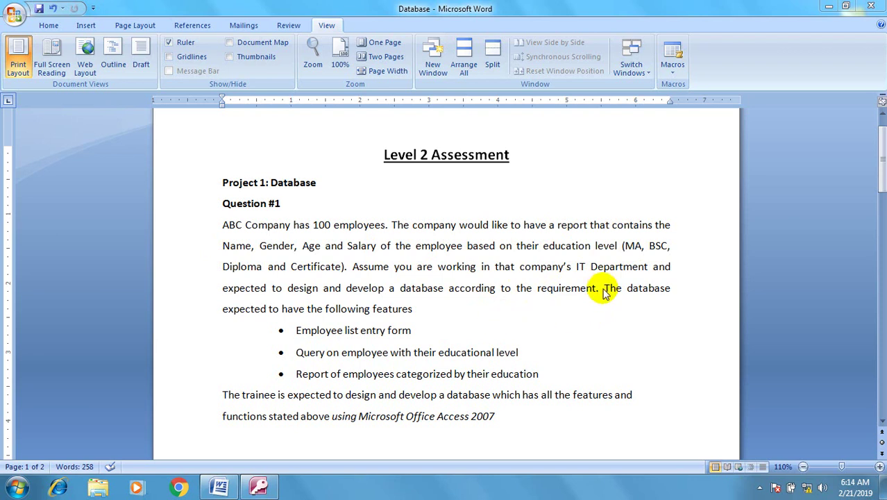
Bring the Microsoft Access window forward from the taskbar.
click(259, 486)
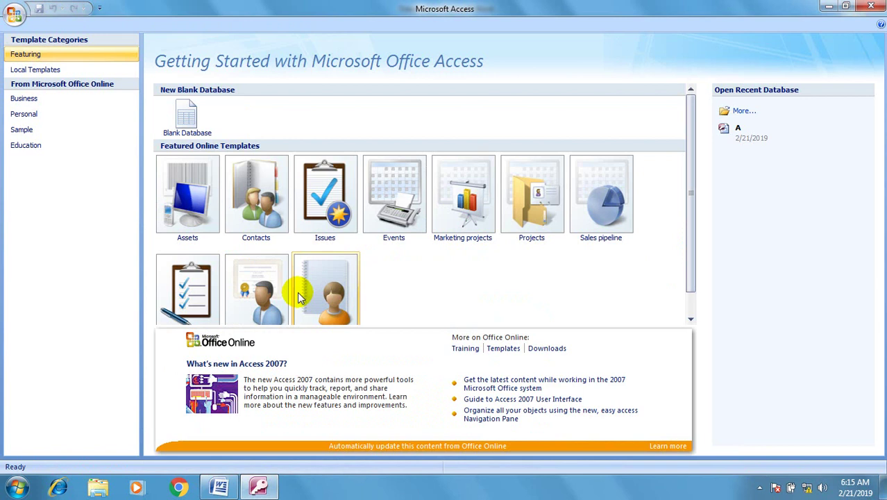
Create a blank database named ABC Company and switch its Table1 to Design view.
click(188, 113)
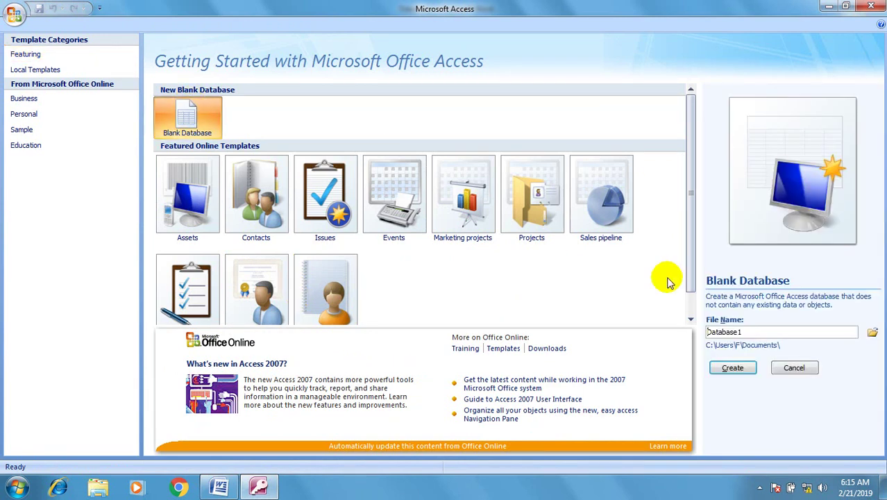
double_click(708, 331)
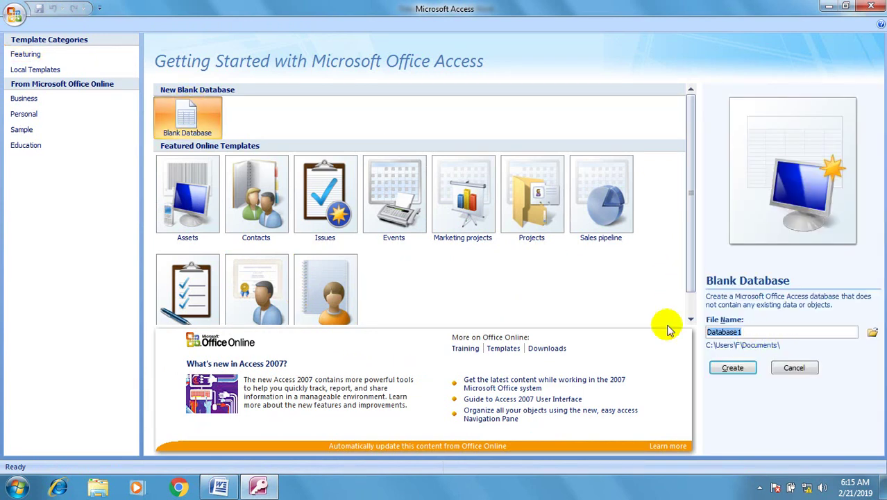
text(ABC C)
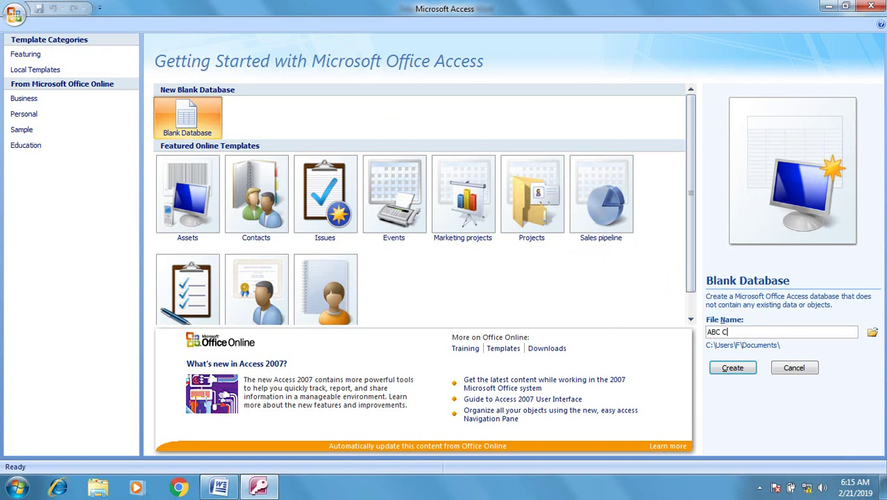
text(ompany)
click(740, 366)
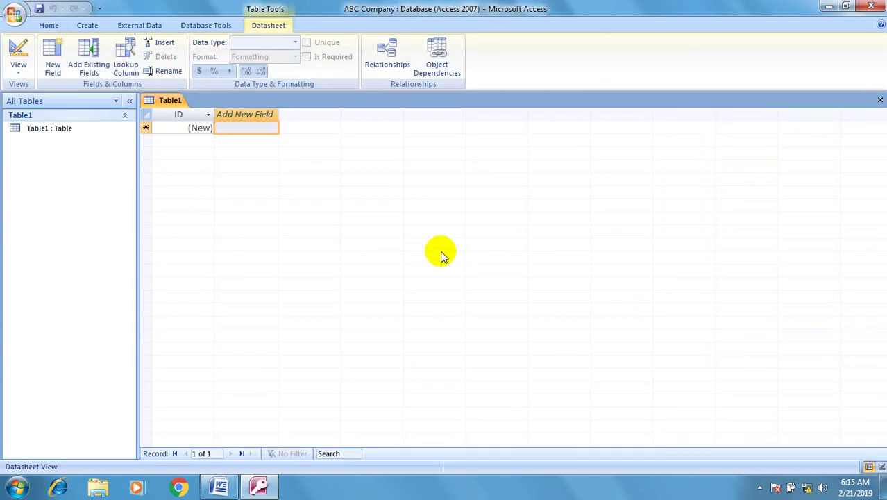
click(19, 56)
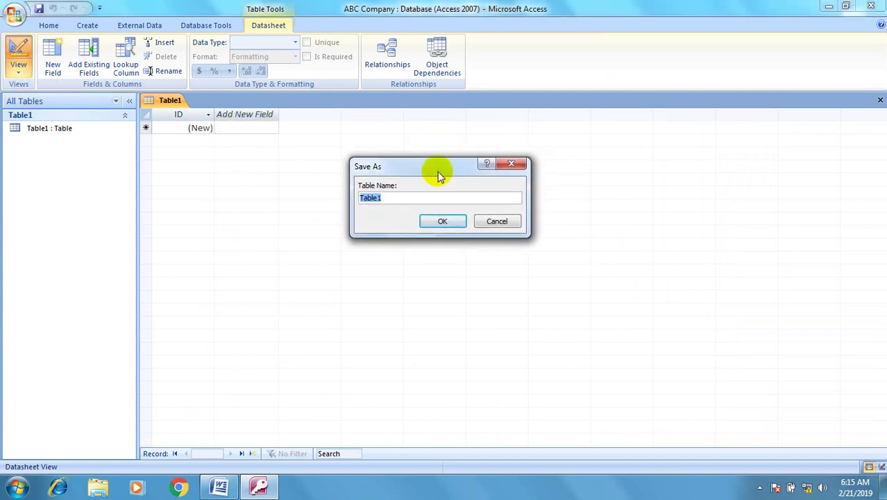
Replace Table1 with 'Employee list' as the table name and confirm the save.
key(BackSpace)
text(Employee List)
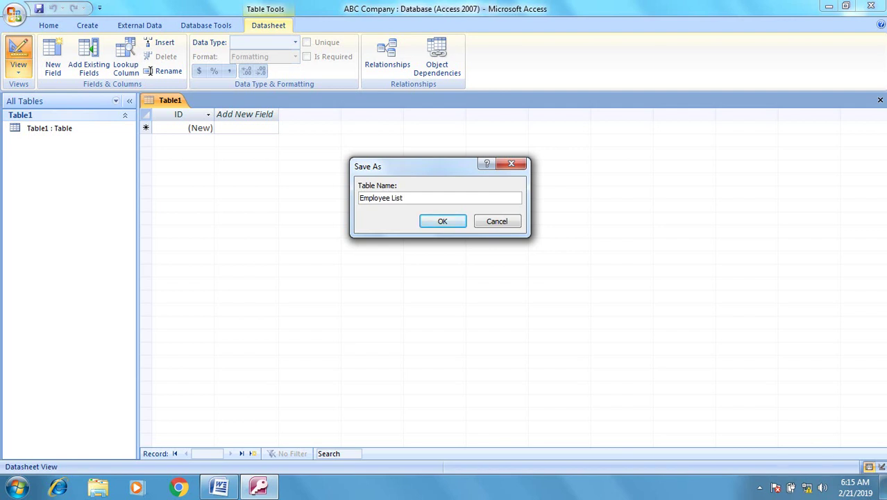
key(Return)
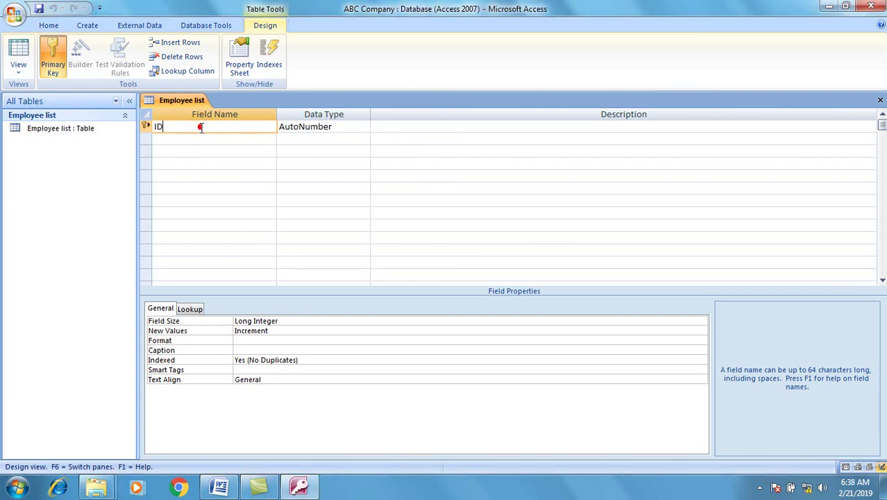
Rename ID to Employee ID as Text and add a Full Name Text field.
key(BackSpace)
key(BackSpace)
text(E)
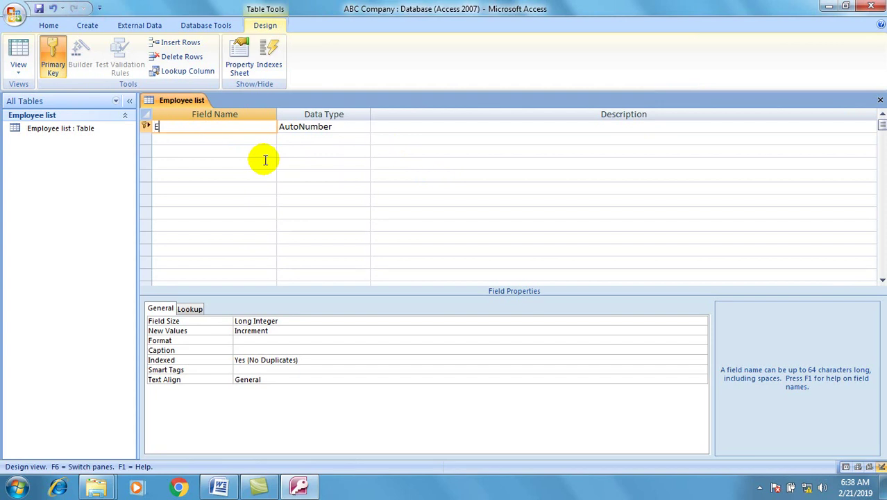
text(mployee ID)
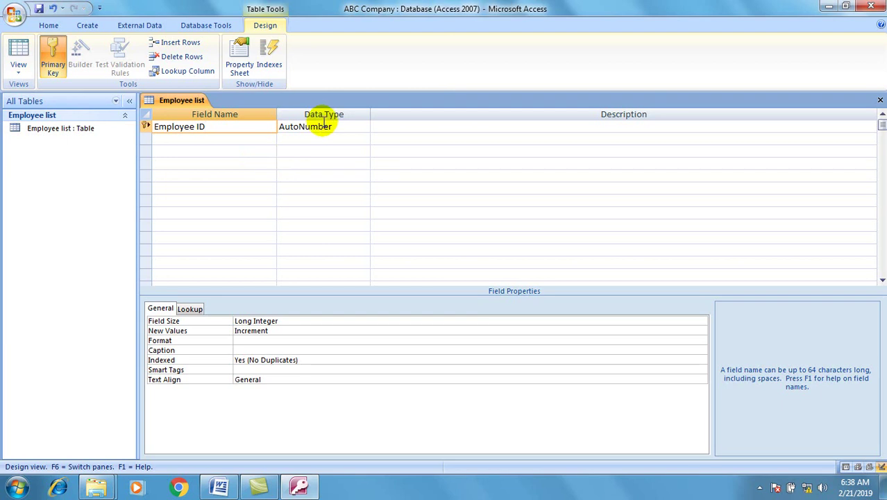
click(313, 125)
click(365, 127)
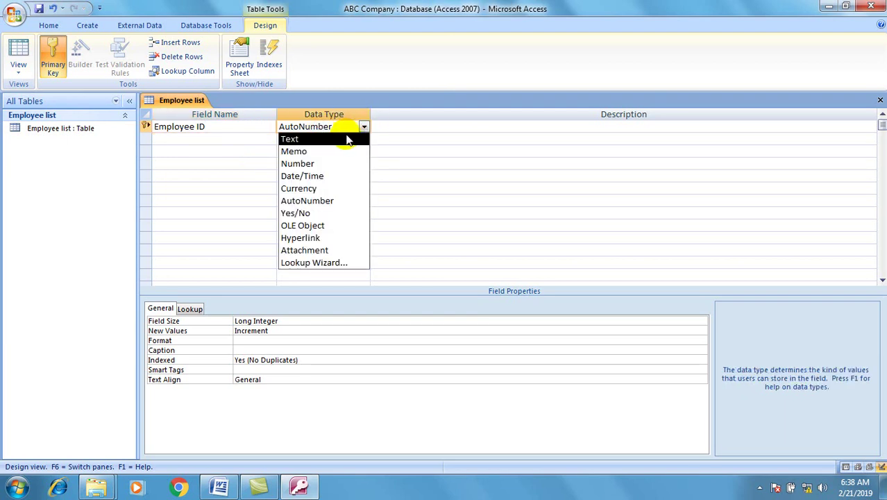
click(347, 139)
click(239, 141)
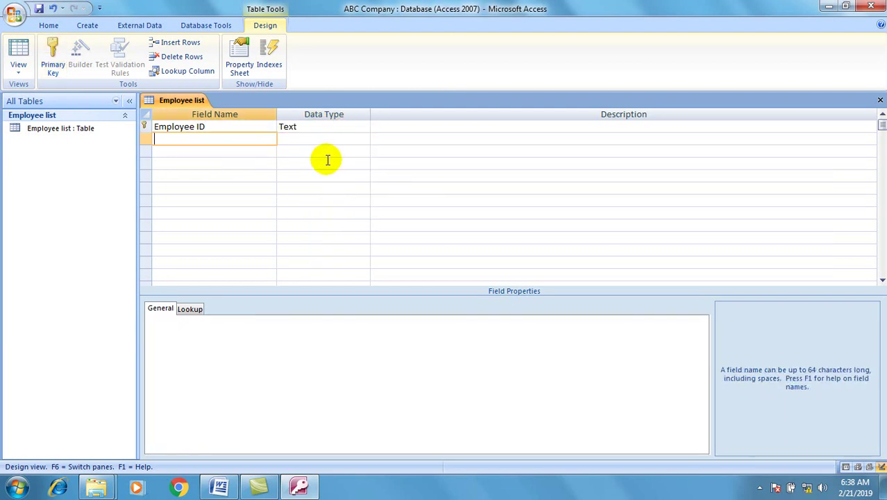
text(Full Name)
key(Tab)
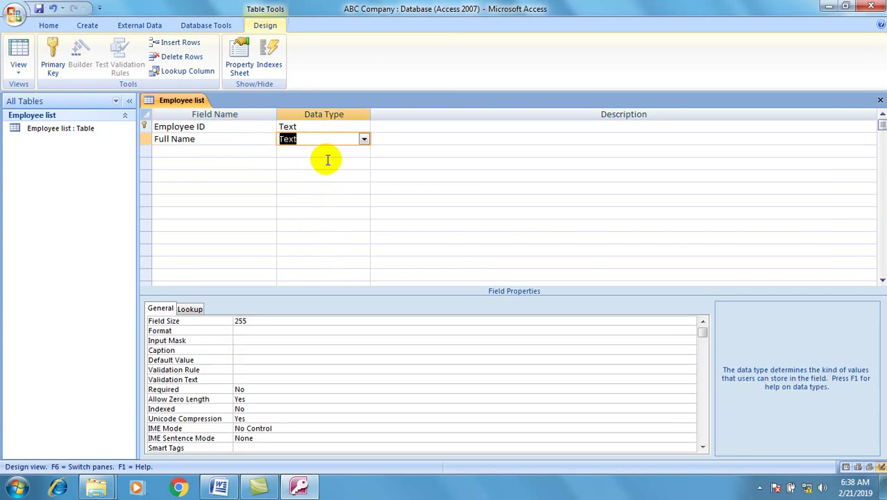
Add Gender as Text, Age as Number and Salary as Currency fields.
click(223, 152)
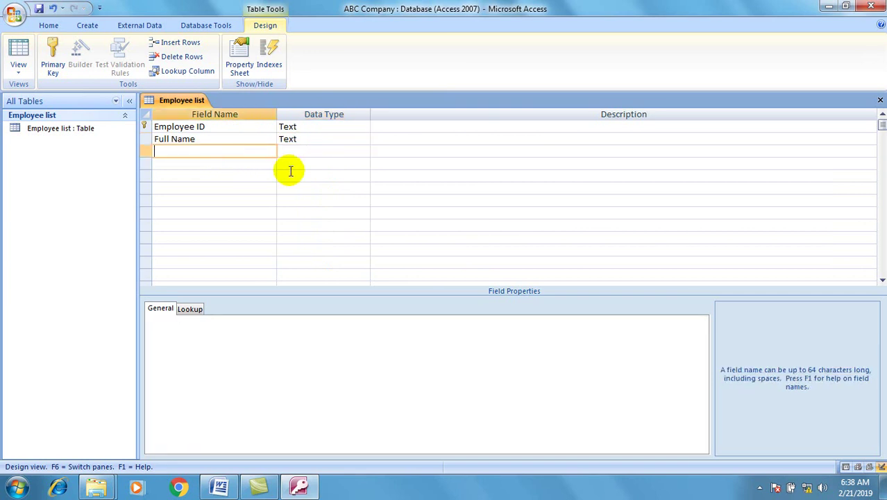
text(Gender)
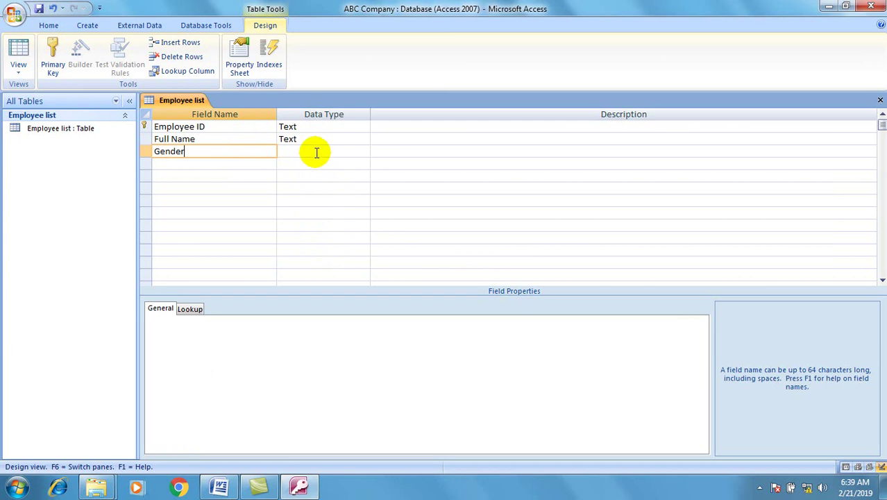
click(316, 151)
click(222, 167)
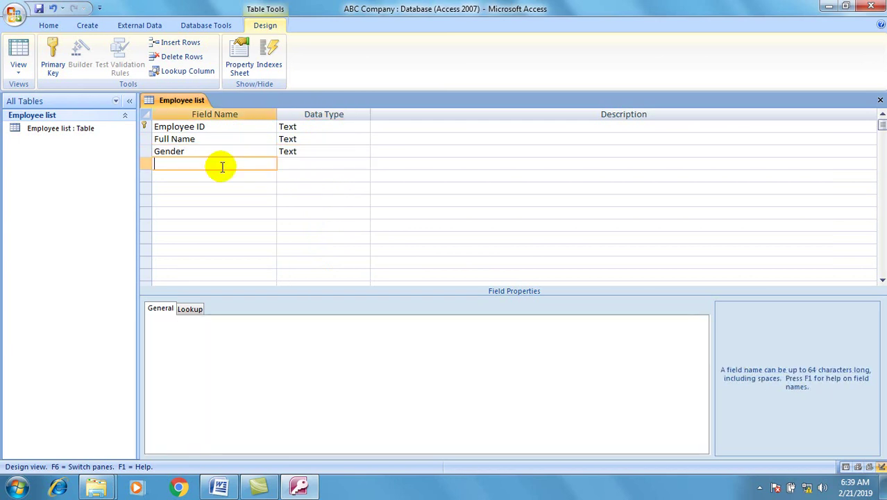
text(Age)
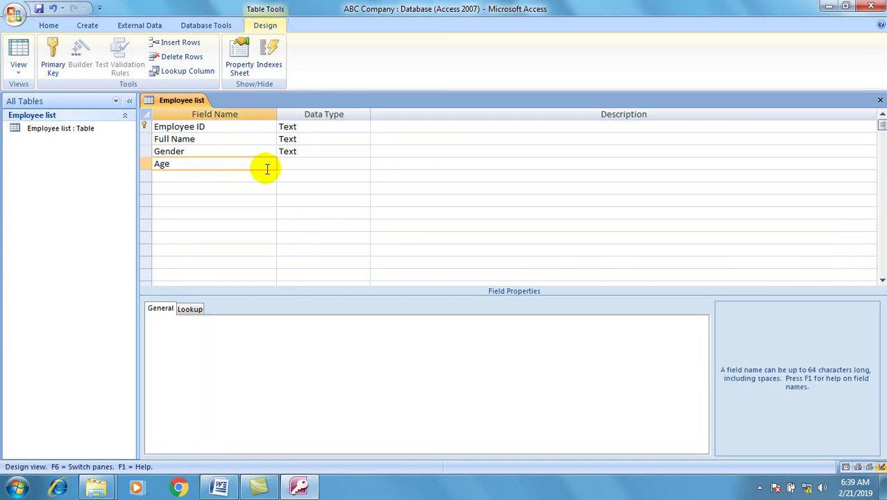
click(302, 164)
click(364, 164)
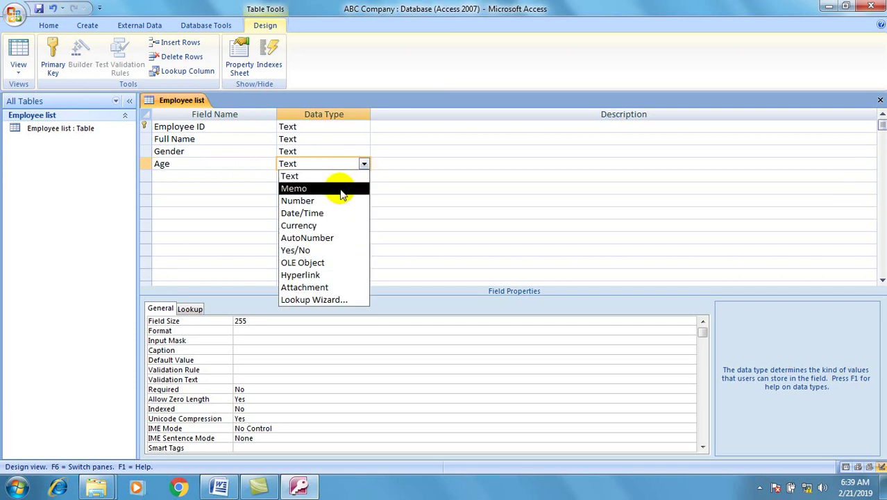
click(335, 201)
click(240, 177)
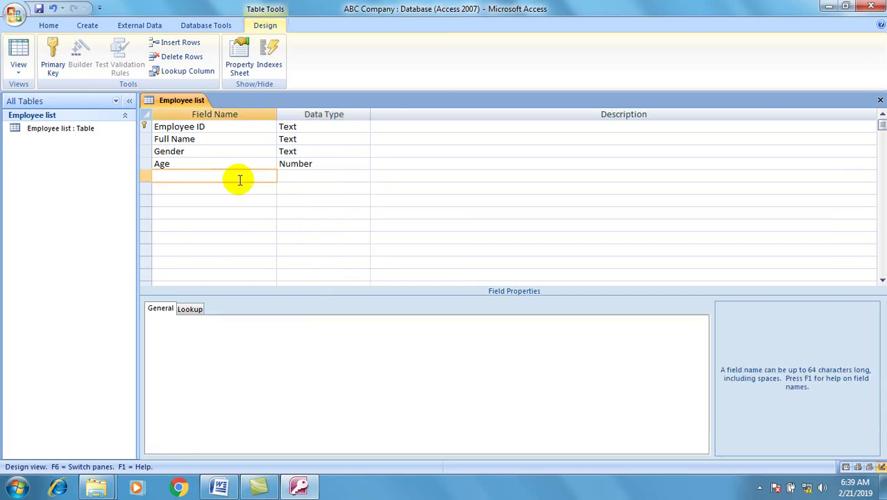
text(Salary)
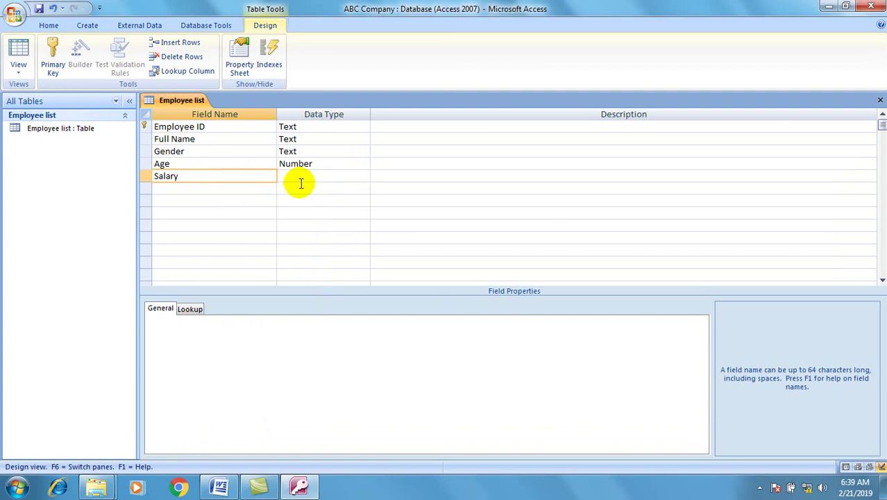
click(305, 178)
click(362, 176)
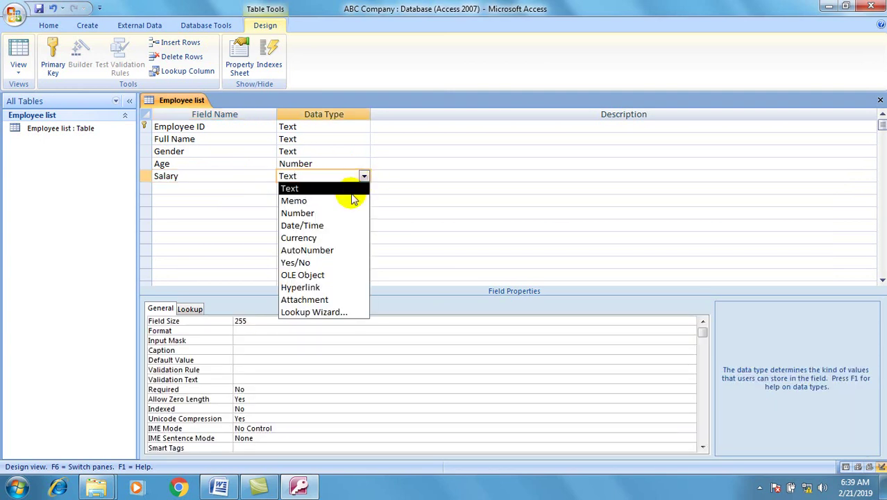
click(333, 238)
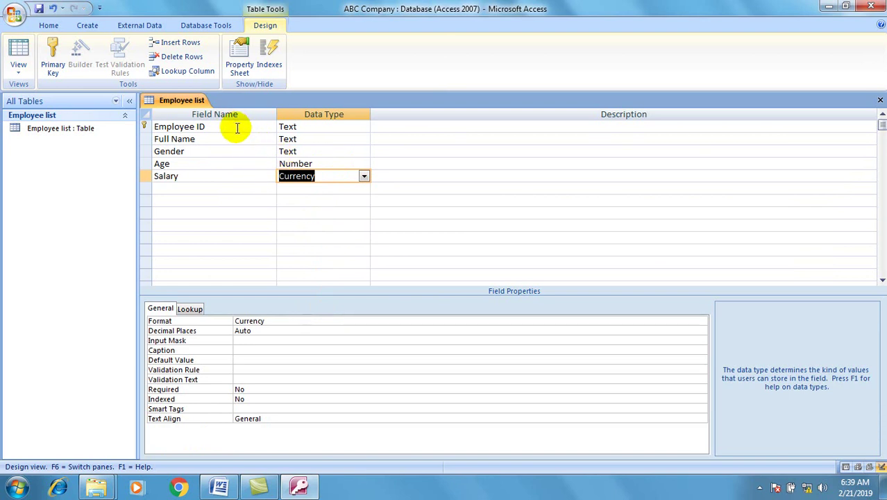
click(237, 128)
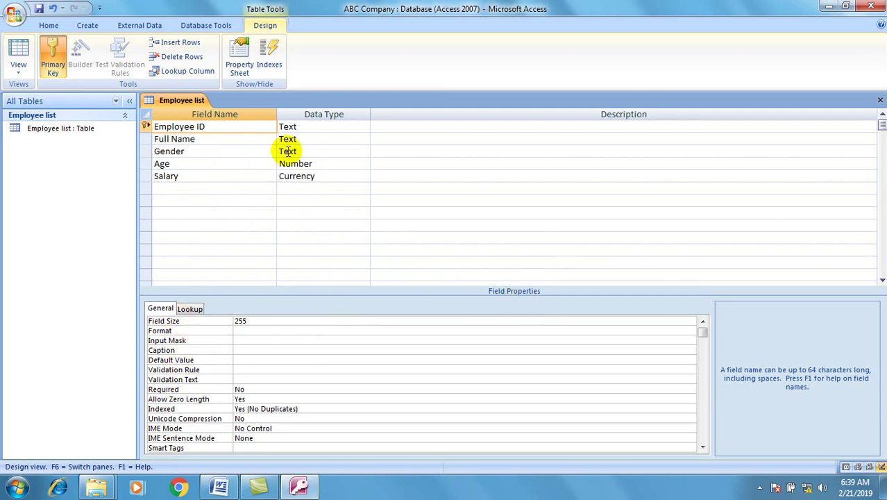
Keep Employee ID's field size at 255 and give it the input mask "Emp"000.
click(321, 130)
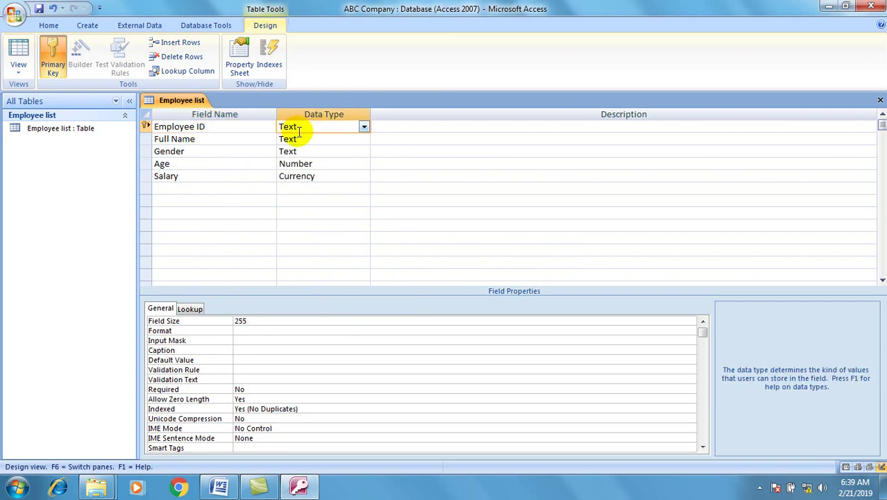
click(223, 131)
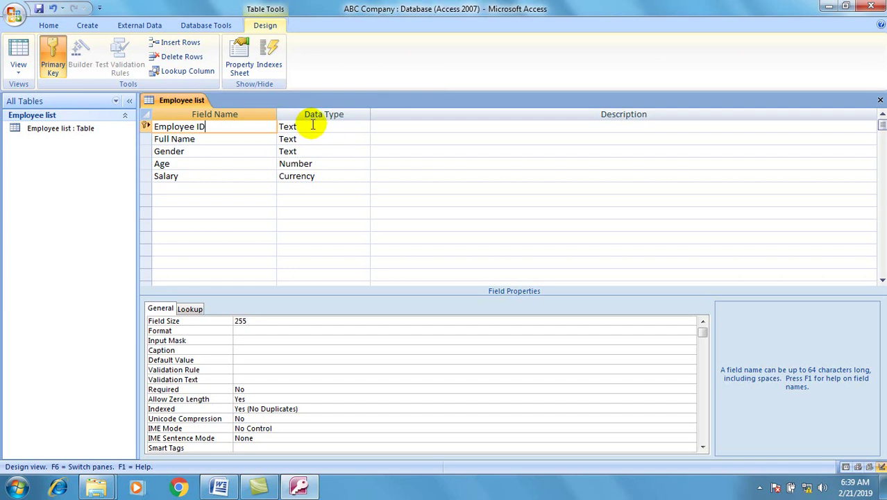
click(311, 126)
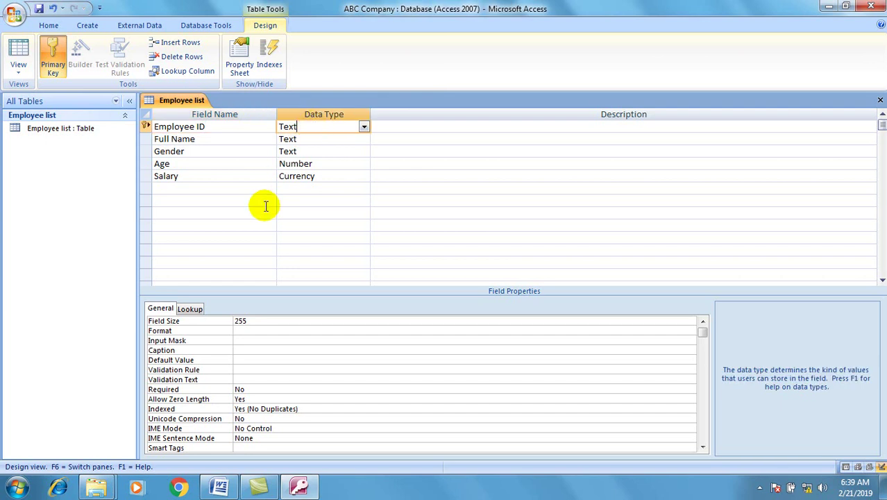
double_click(252, 321)
key(BackSpace)
text(255)
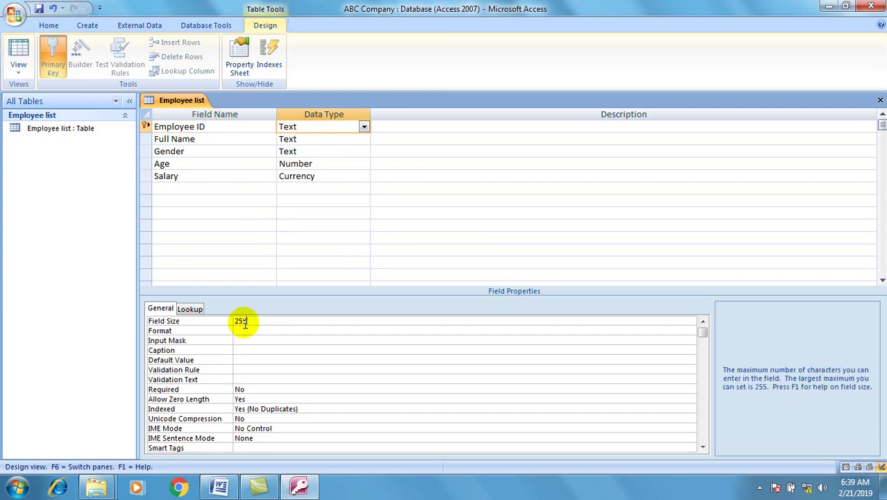
click(251, 332)
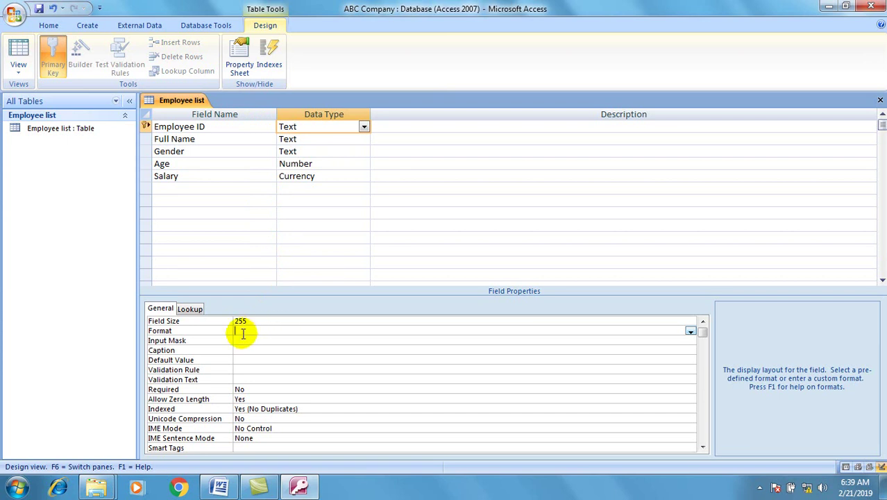
click(243, 333)
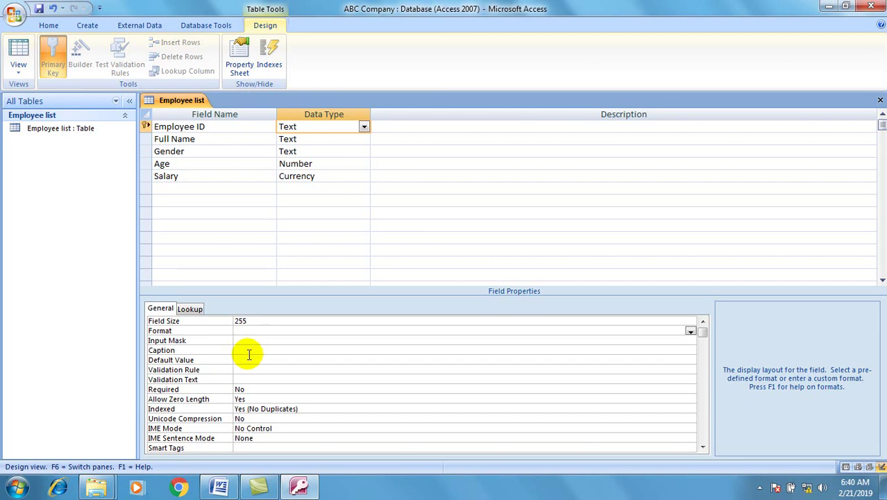
click(249, 340)
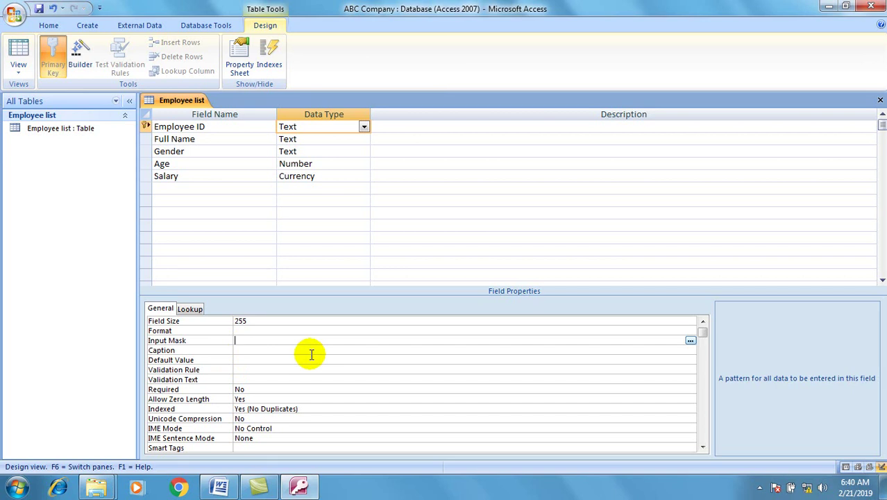
text(Emp000)
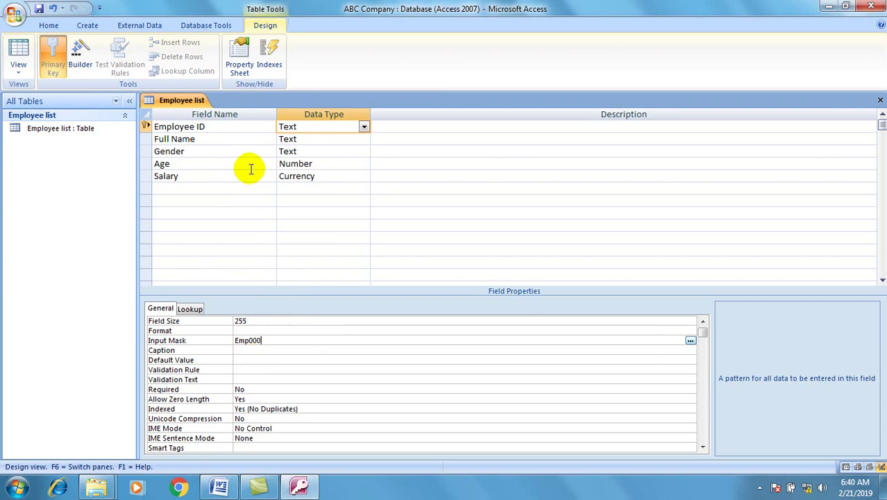
key(Return)
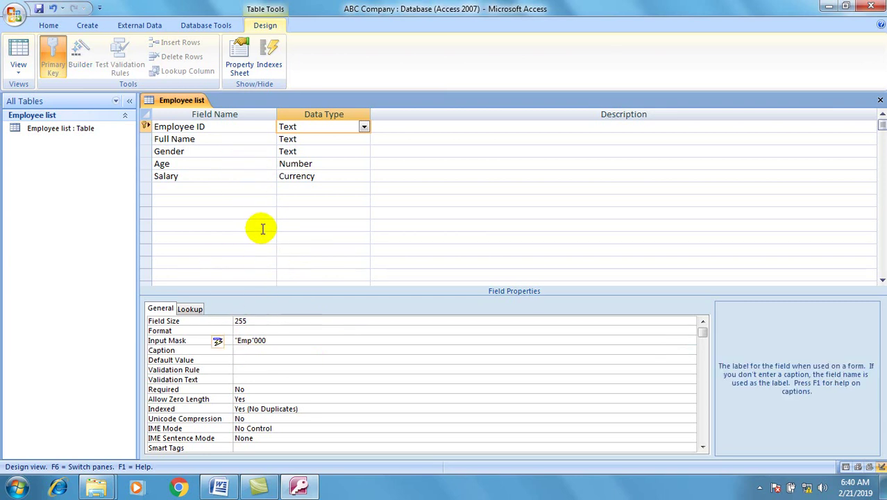
click(183, 151)
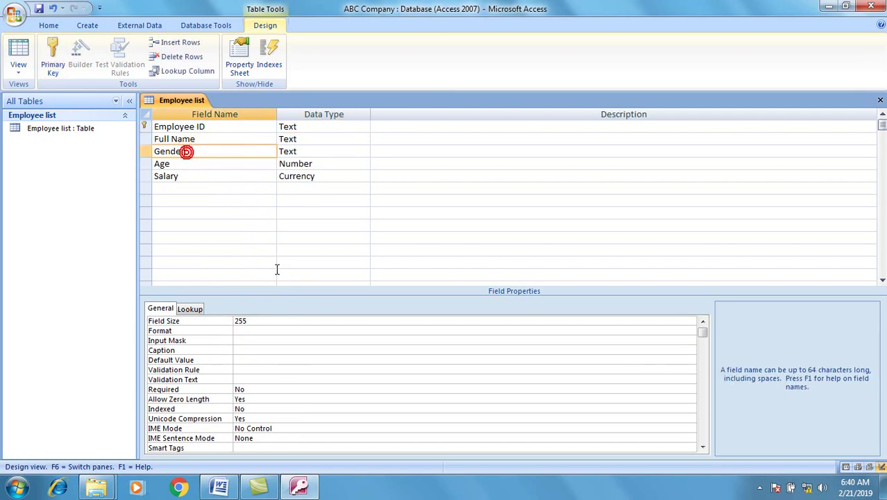
Set the Gender field's validation rule to "M" Or "F".
click(243, 369)
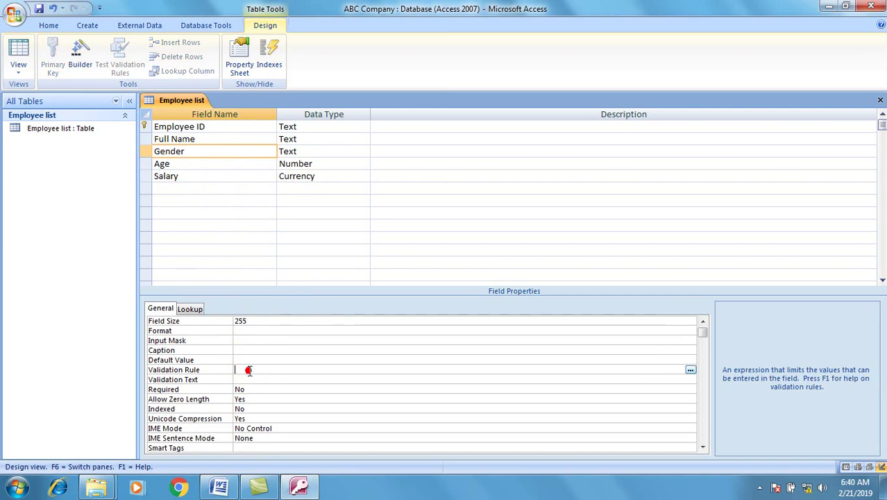
text(M)
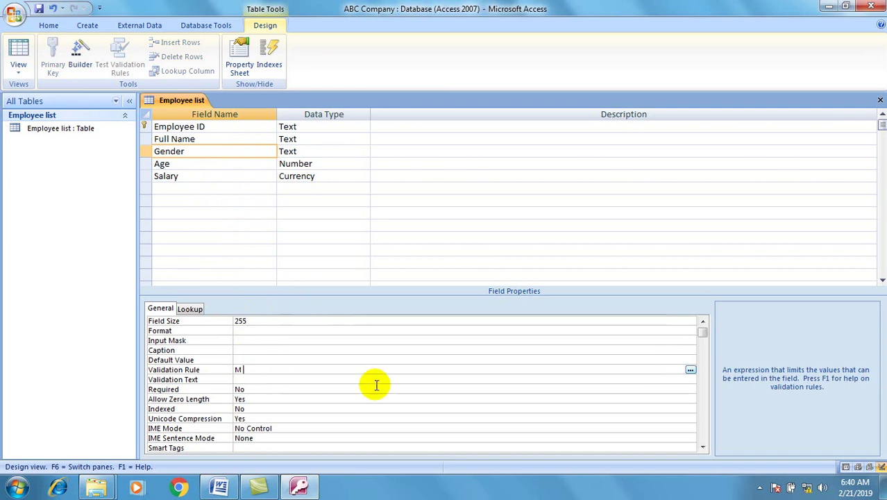
text( or F)
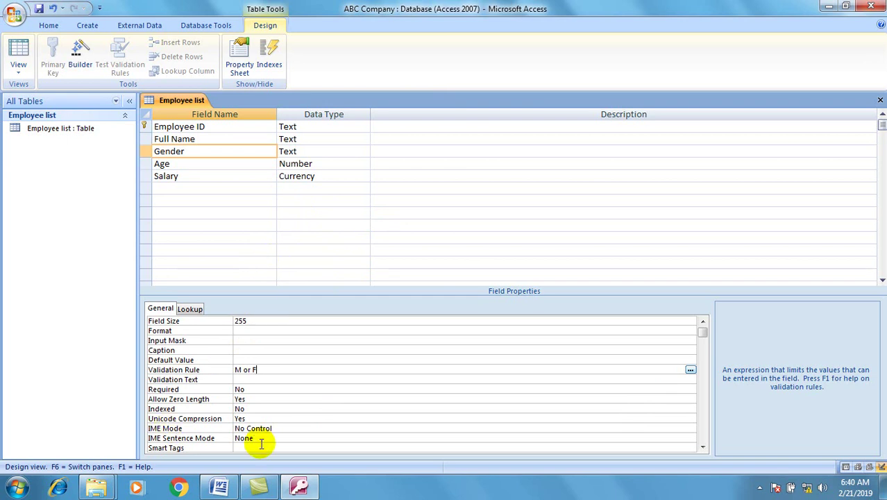
key(Return)
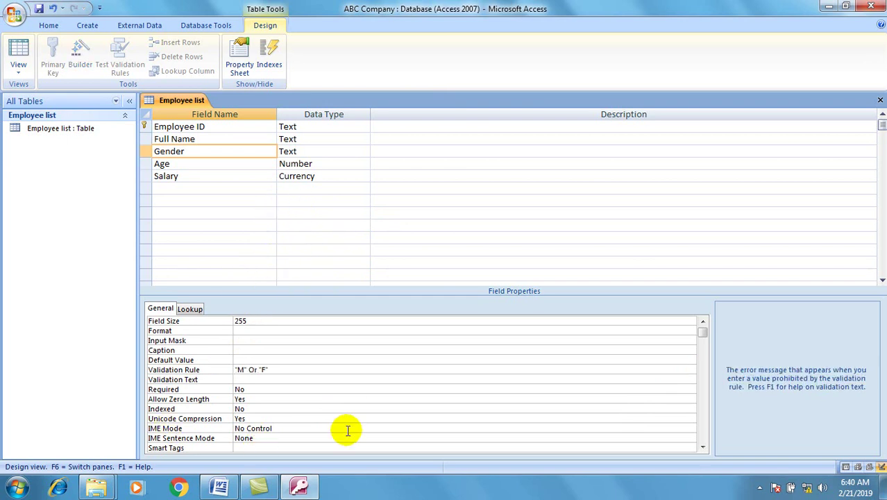
click(286, 369)
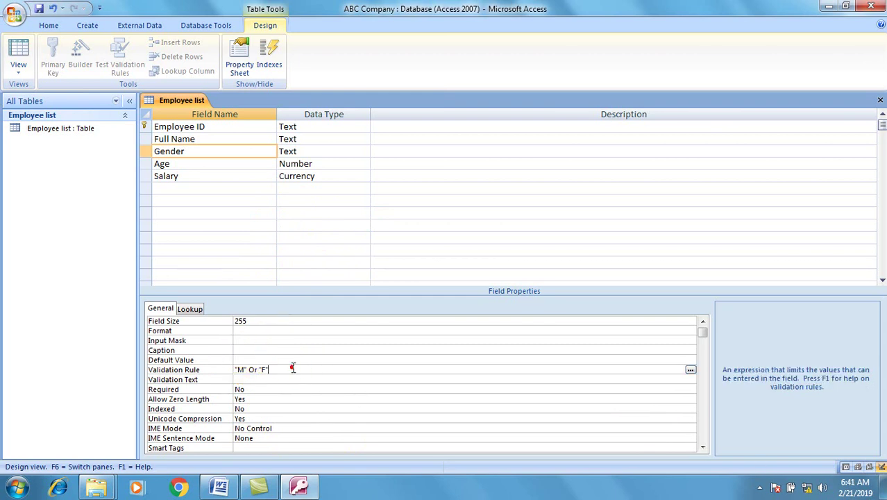
click(219, 167)
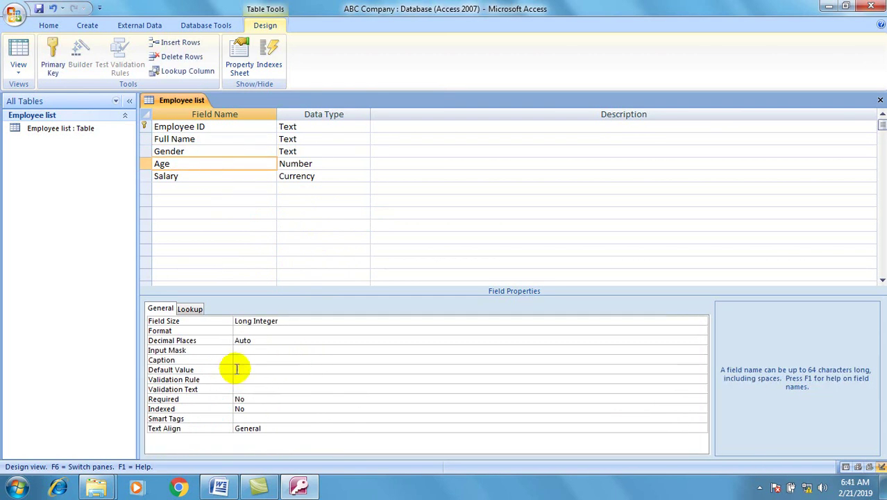
Give the Age field a default value of 32.
click(259, 369)
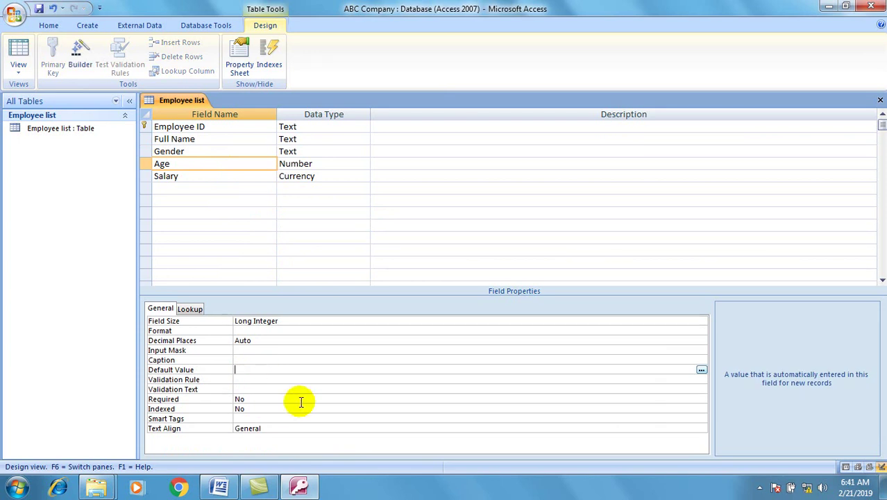
text(32)
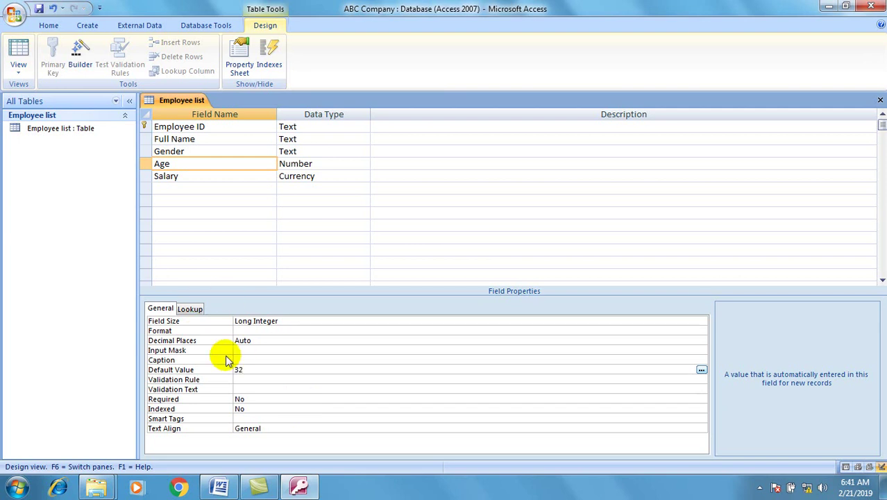
click(234, 176)
click(223, 163)
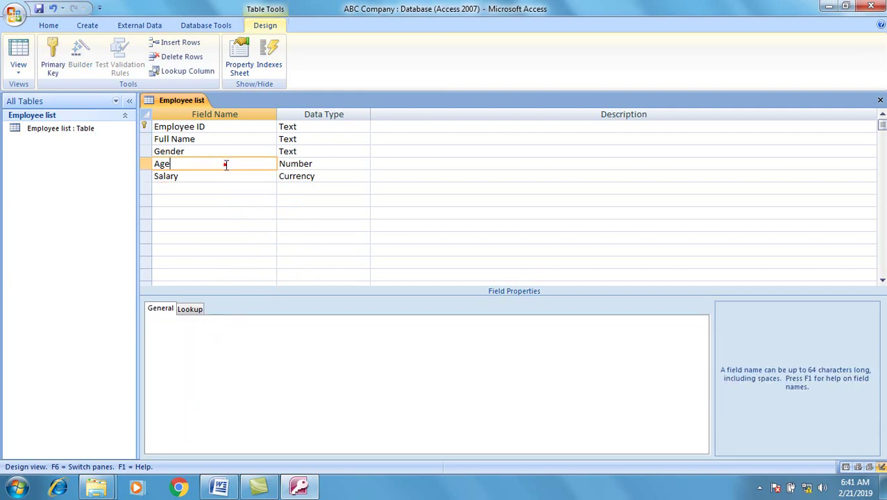
Change the Salary field's format to General Number.
click(223, 173)
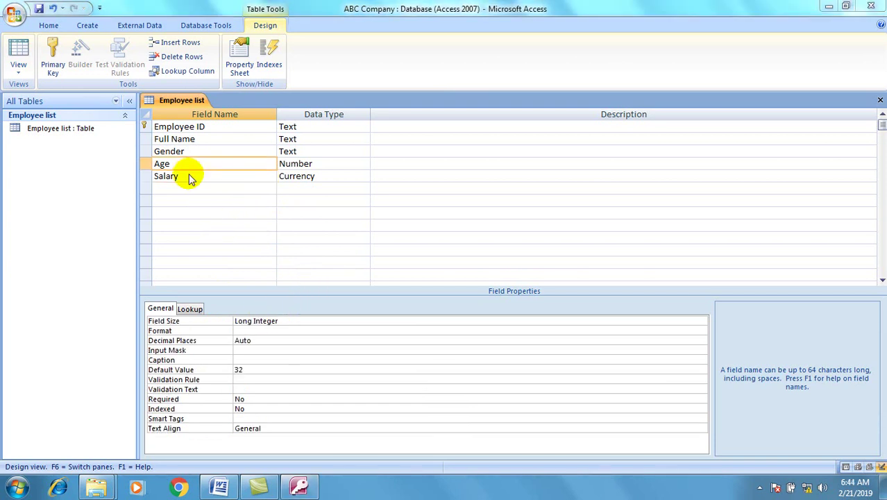
click(191, 177)
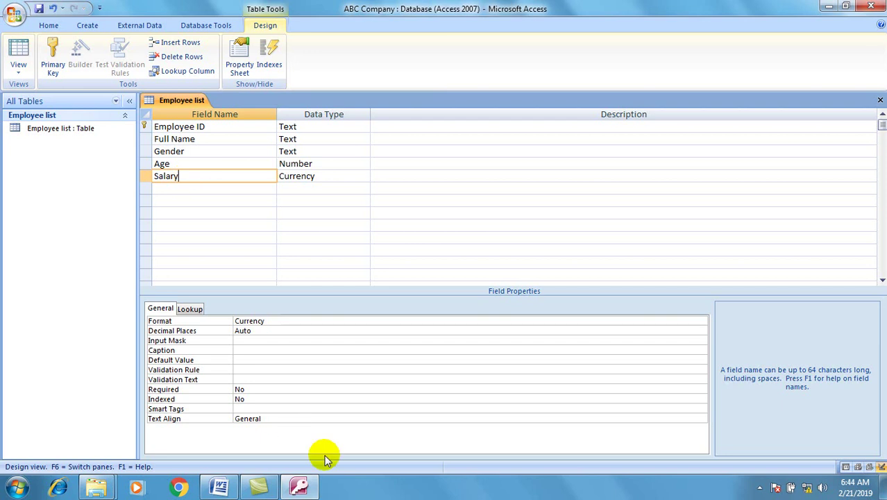
click(281, 321)
click(280, 322)
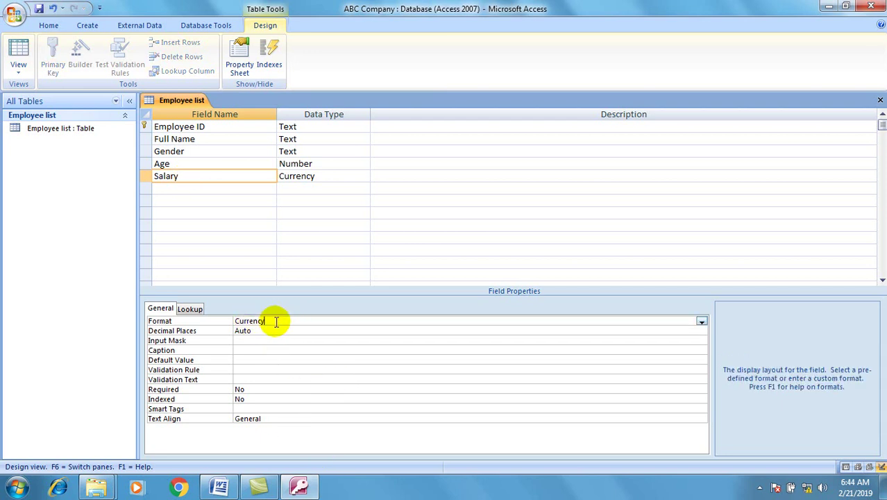
click(702, 322)
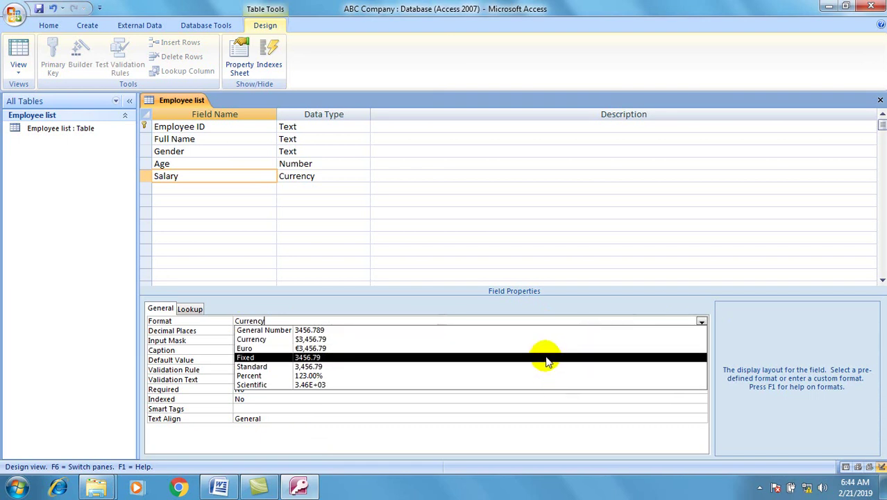
click(390, 331)
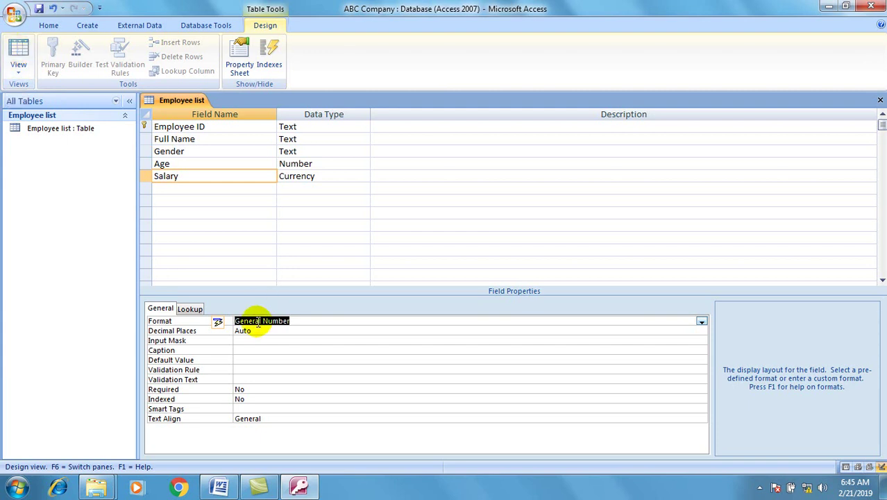
Save the table, switch to Datasheet view, and enter Emp111 with the employee's full name.
click(23, 47)
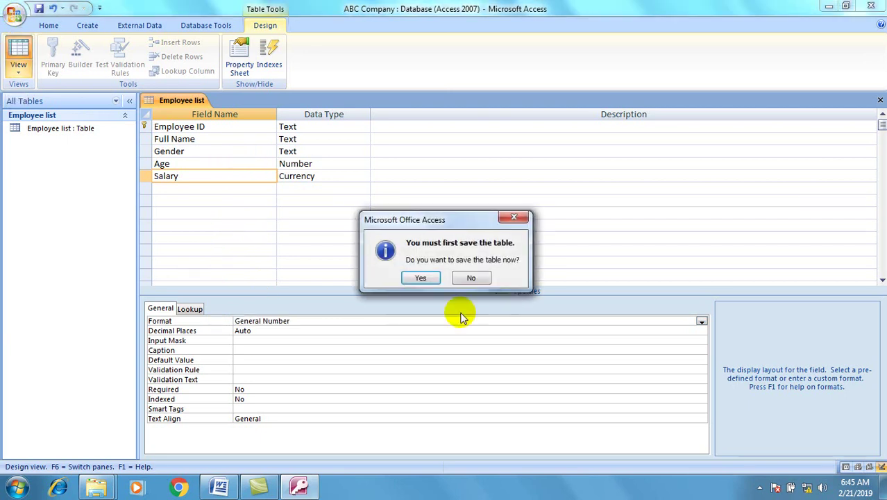
click(423, 278)
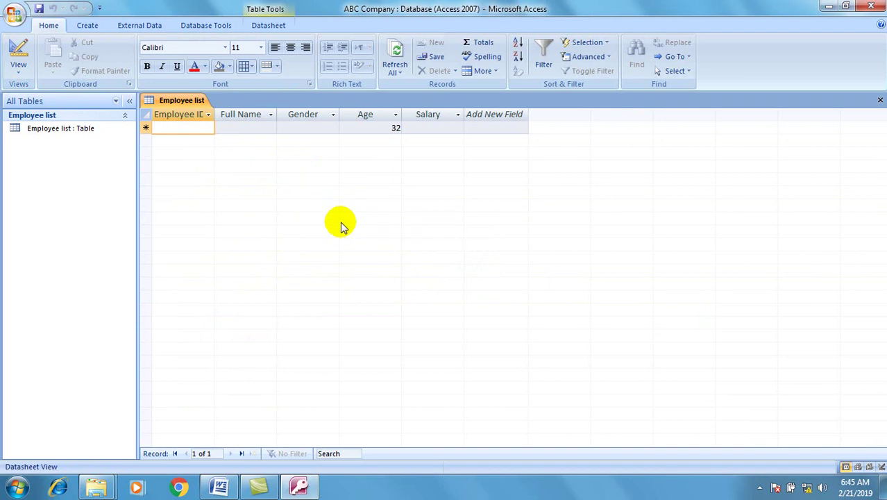
text(Emp111)
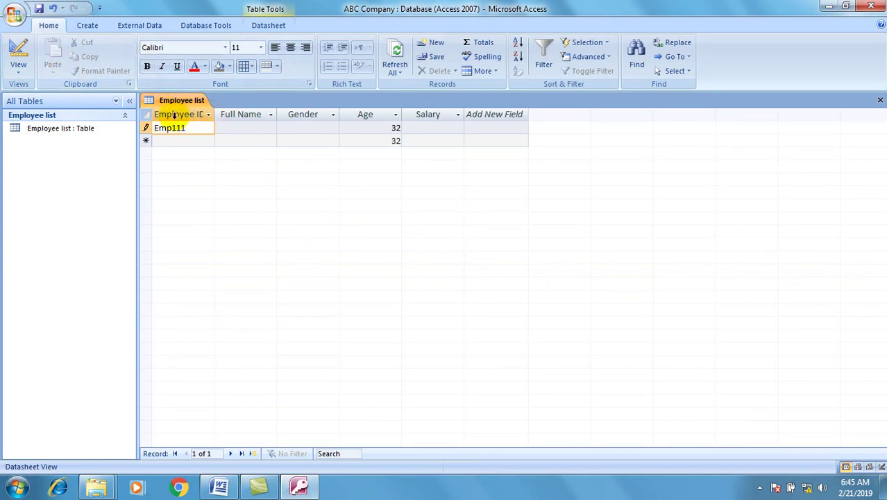
click(234, 128)
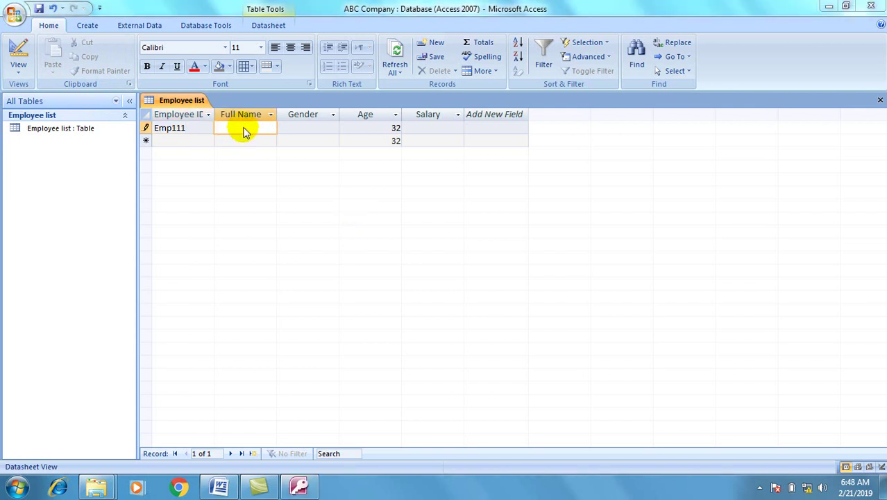
click(244, 128)
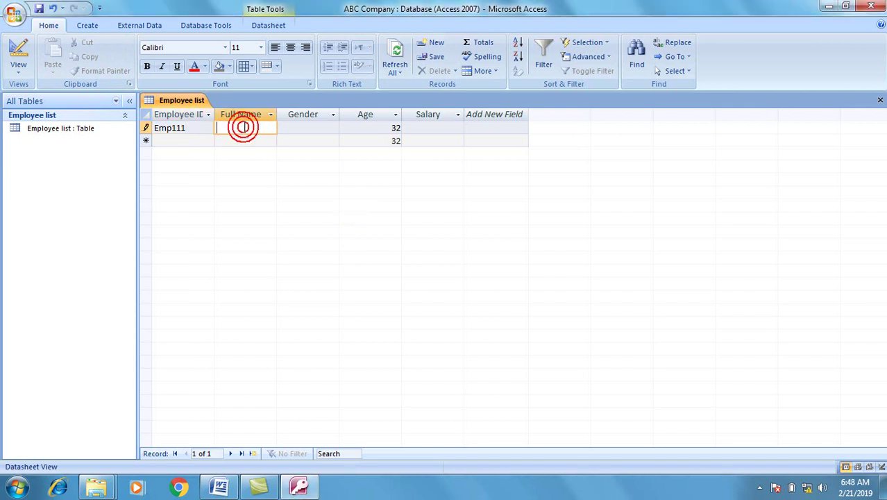
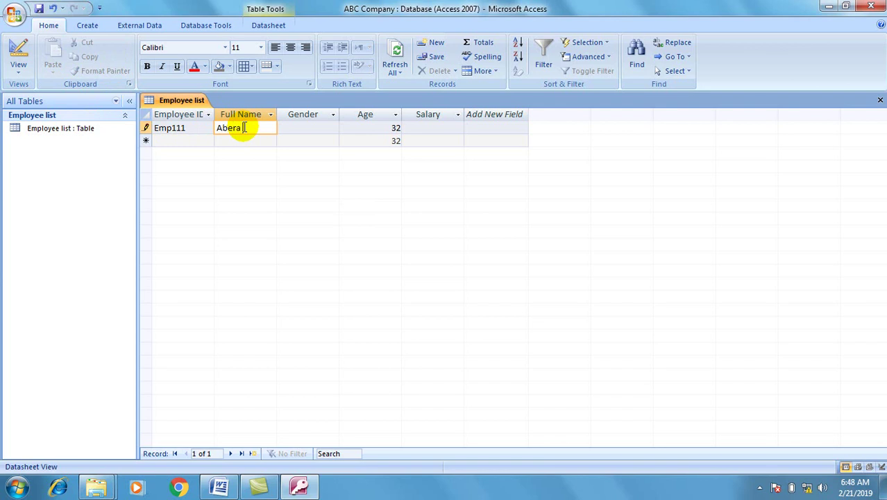
Enter MM as Gender to see the validation rule reject it.
key(Tab)
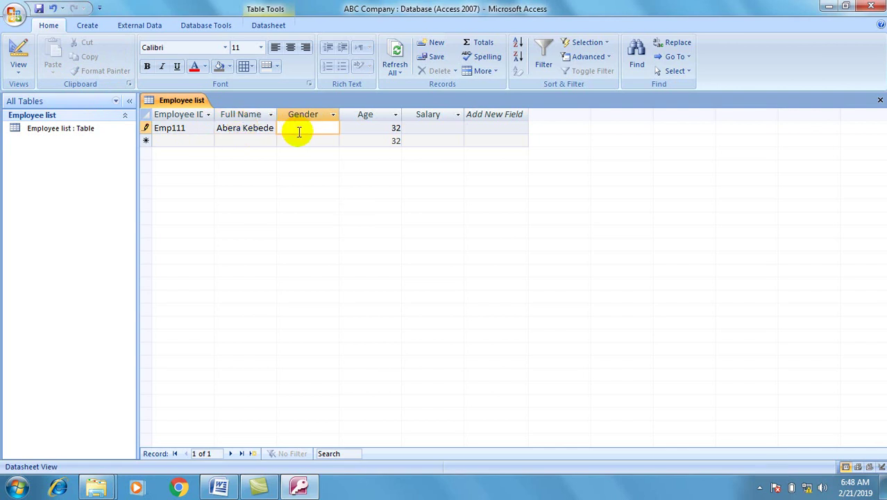
text(MM)
key(Tab)
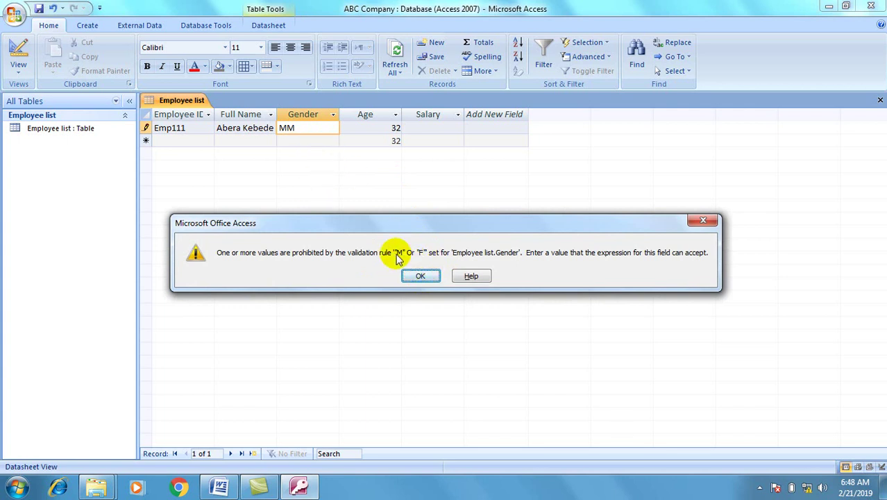
Correct Emp111's gender to M and finish the record with salary 6000.
click(420, 275)
key(BackSpace)
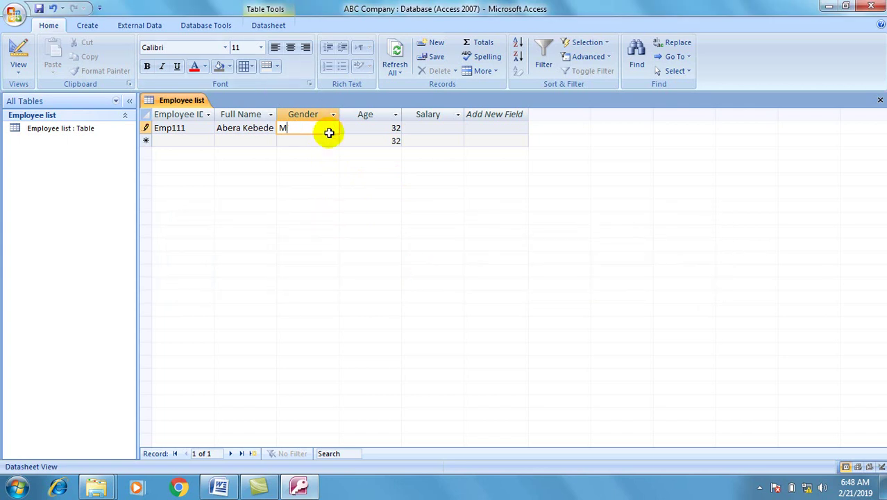
key(Tab)
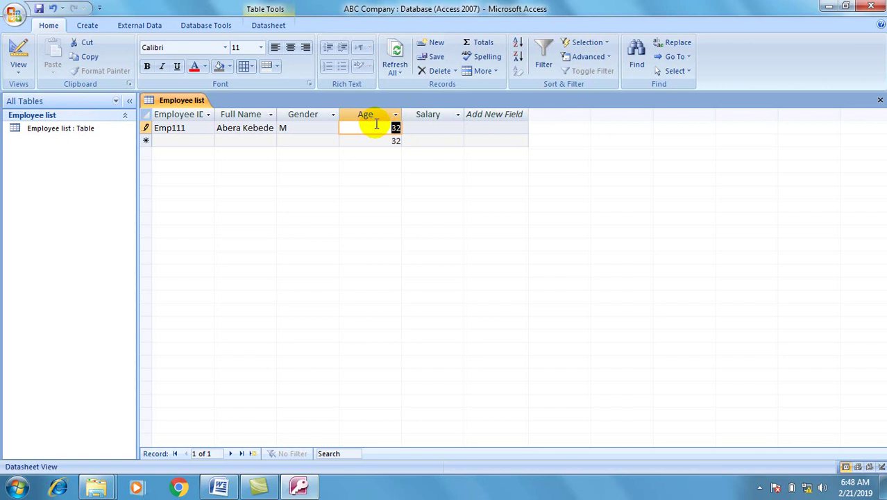
click(431, 127)
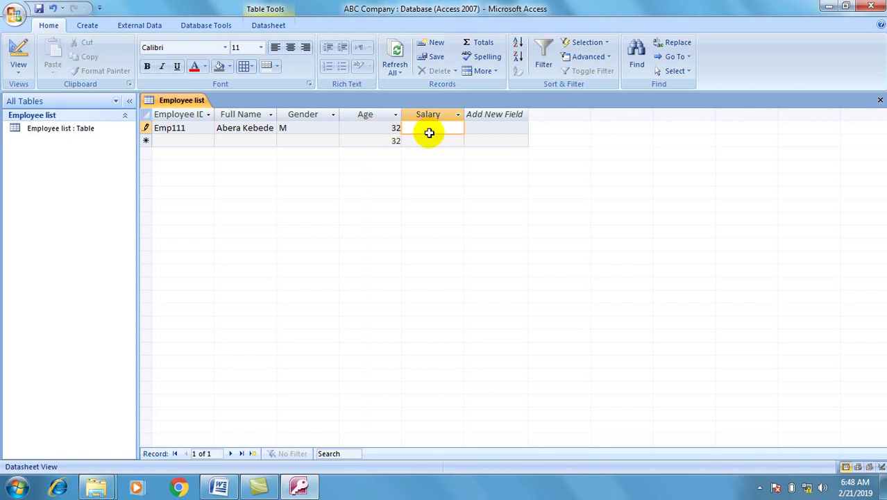
text(6000)
key(Tab)
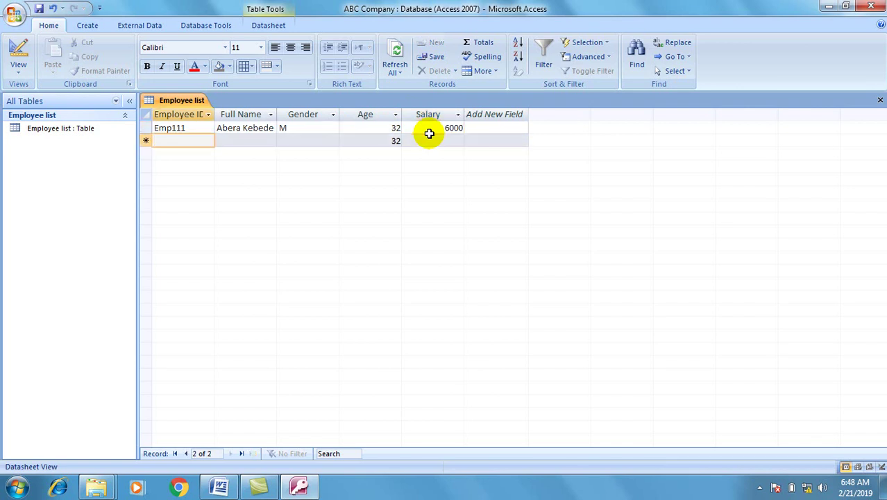
Add record Emp112 with the employee's full name, gender F, default age, salary 4000.
text(Emp)
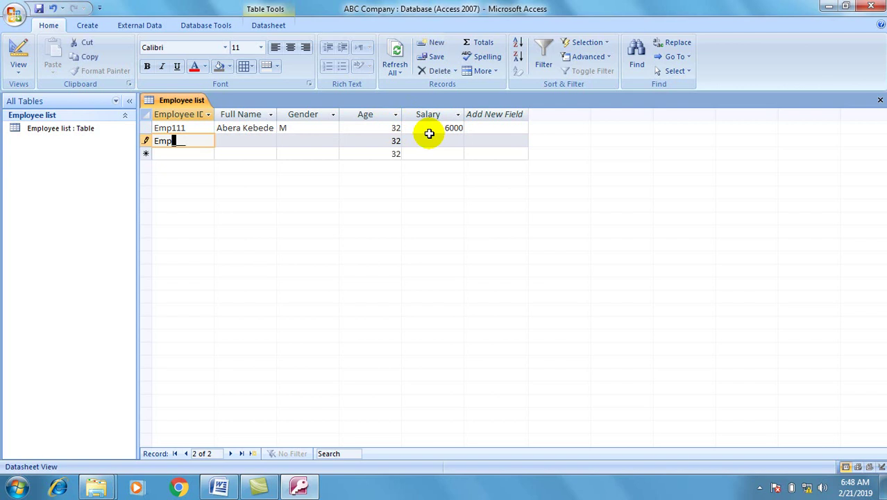
text(112)
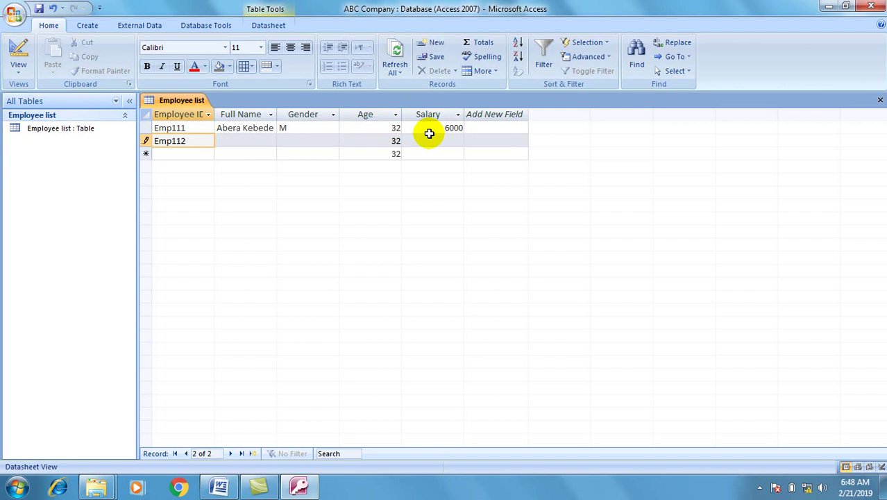
key(Tab)
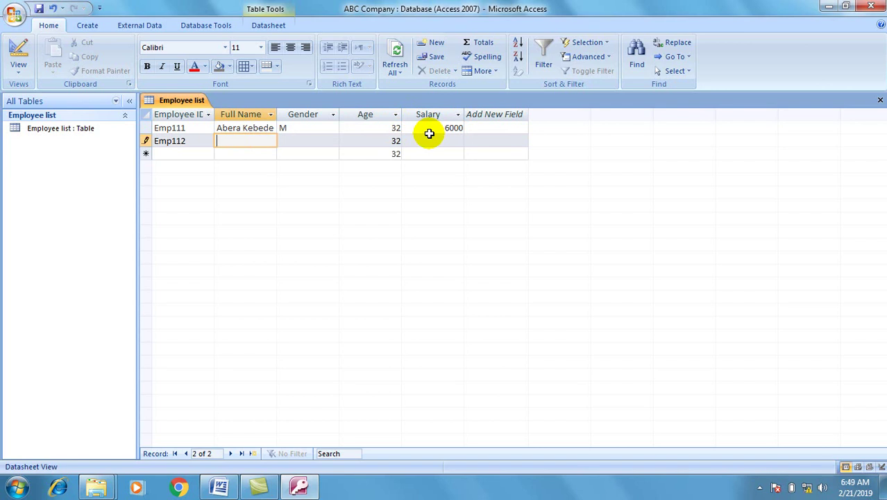
key(Tab)
text(F)
key(Tab)
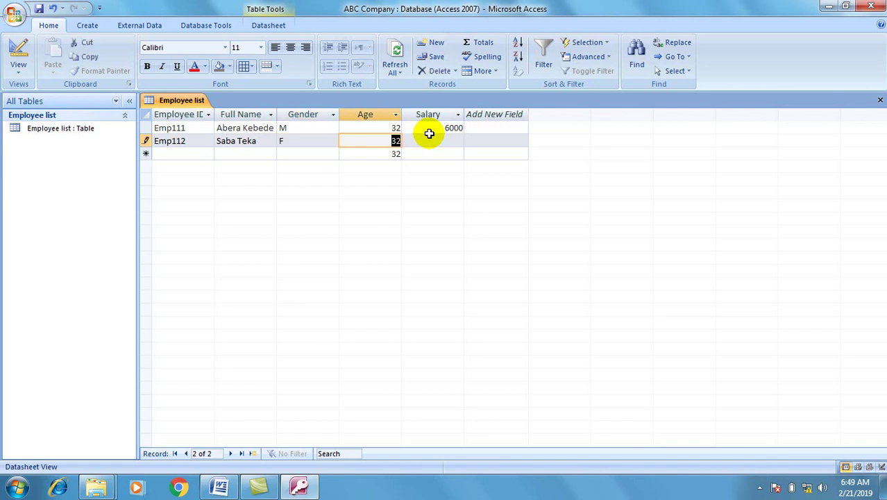
key(Tab)
text(4000)
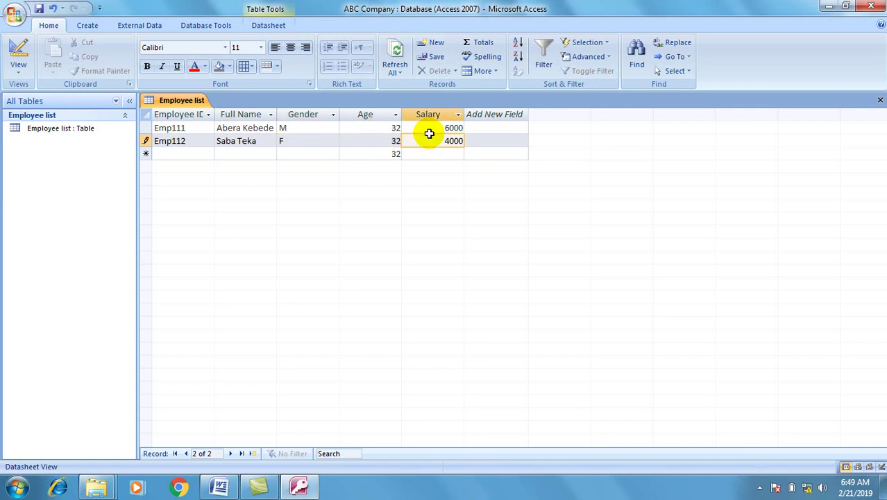
key(Tab)
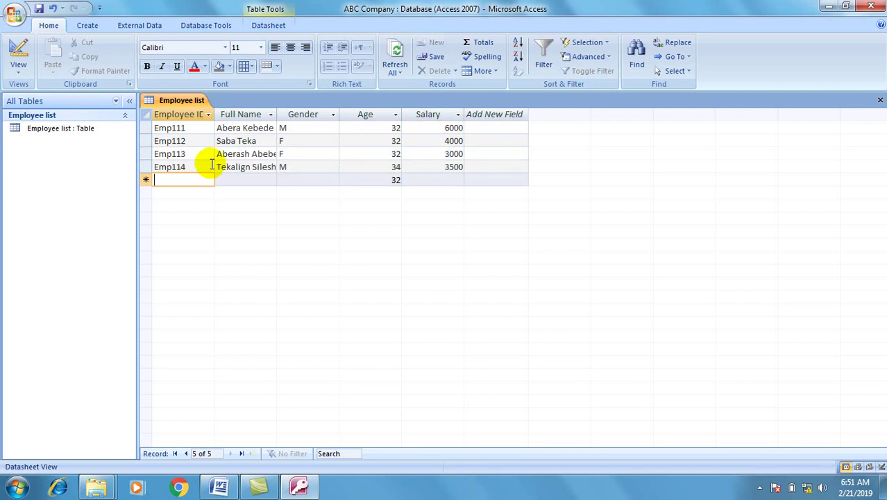
Enter Emp115 with the employee's full name, gender M, age 26 and salary 3200.
text(Emp115)
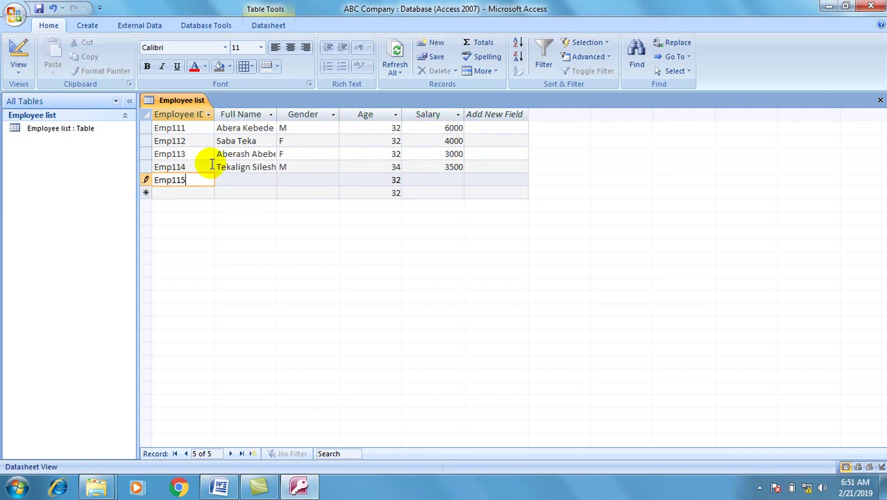
key(Tab)
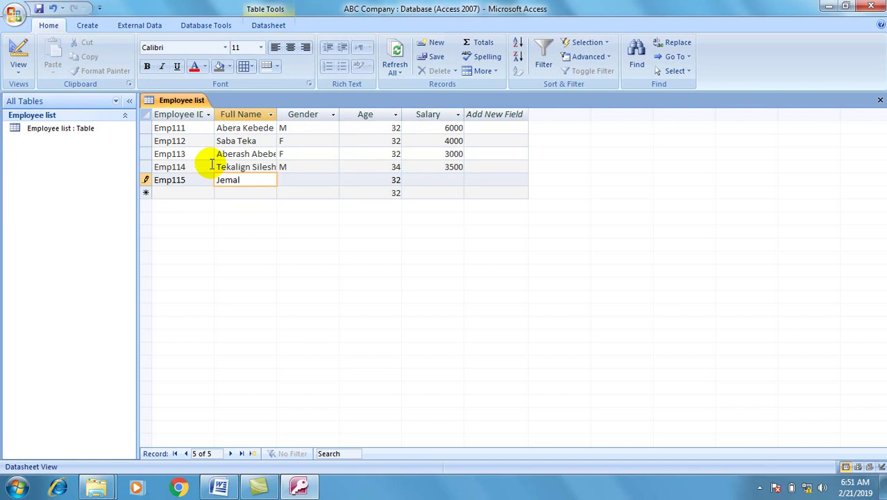
key(Tab)
text(M)
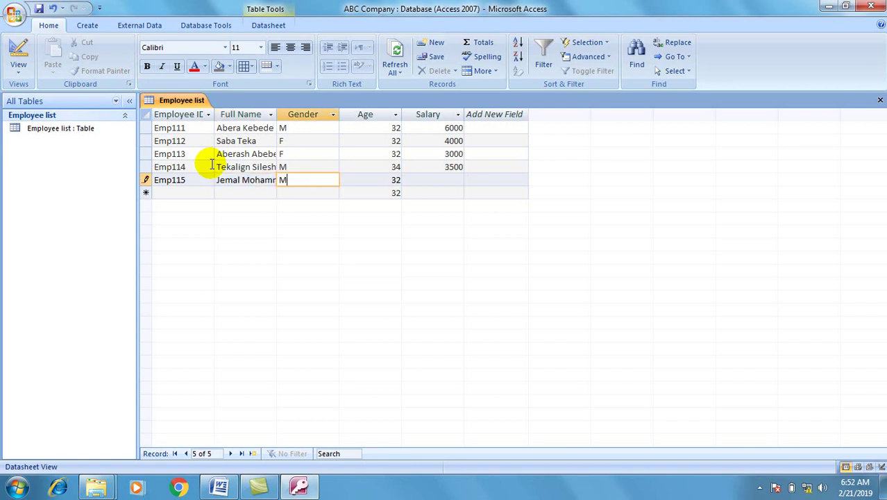
key(Tab)
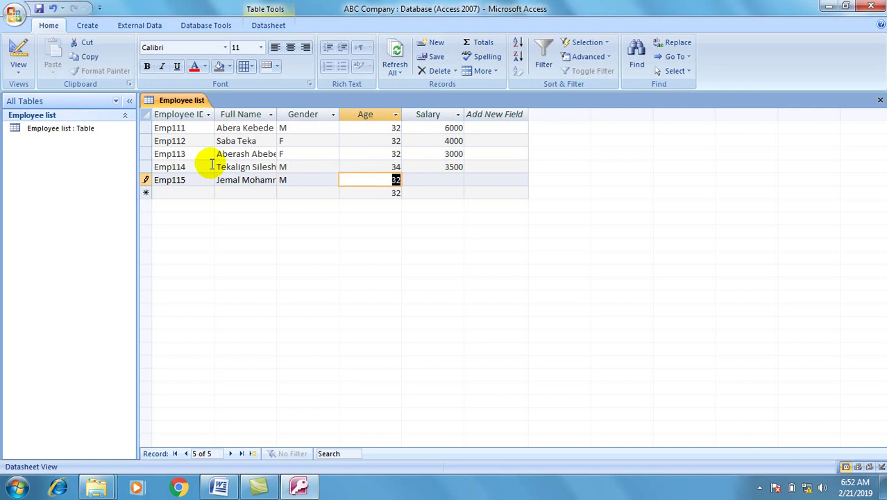
text(26)
key(Tab)
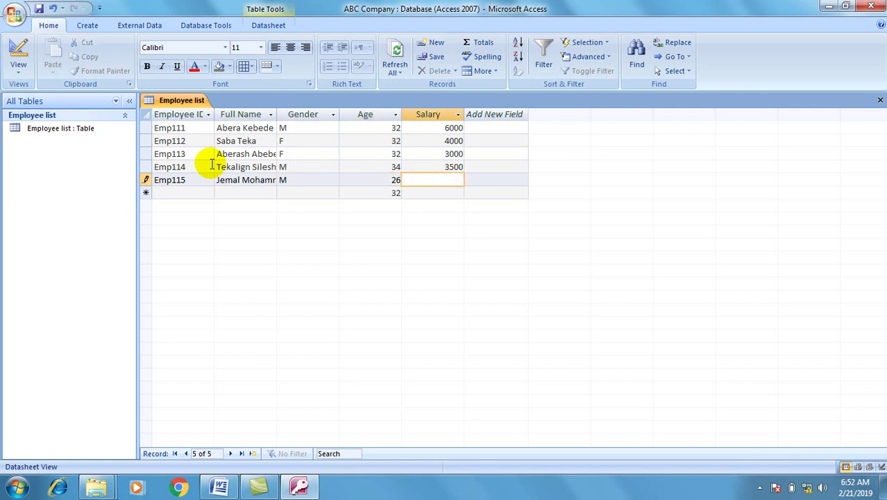
text(3200)
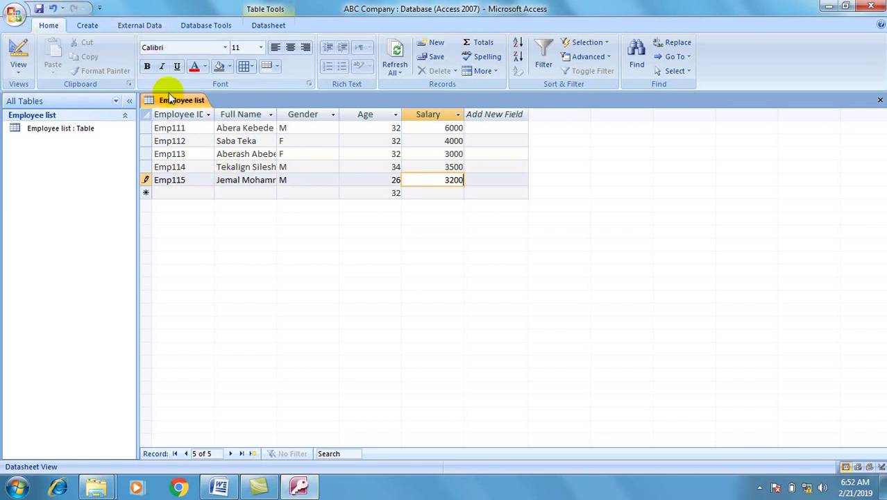
click(173, 104)
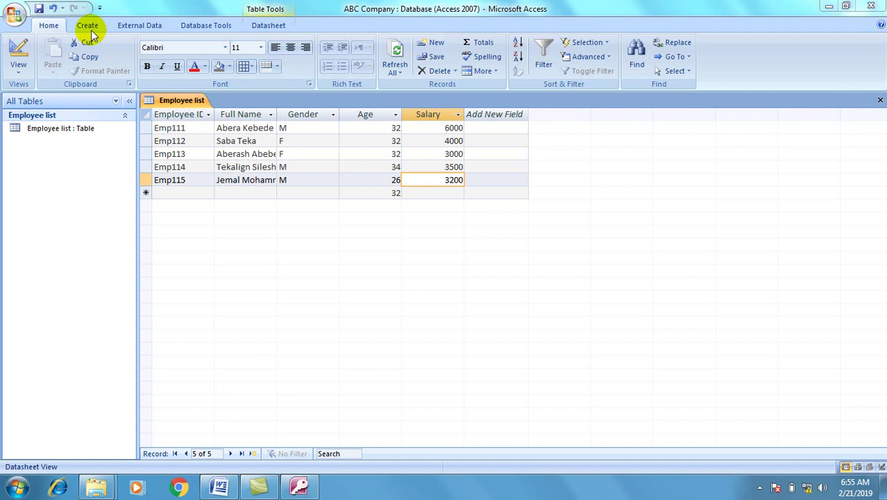
Create a new table saved as 'Employee Background' and rename its ID field to 'Employee ID'.
click(88, 27)
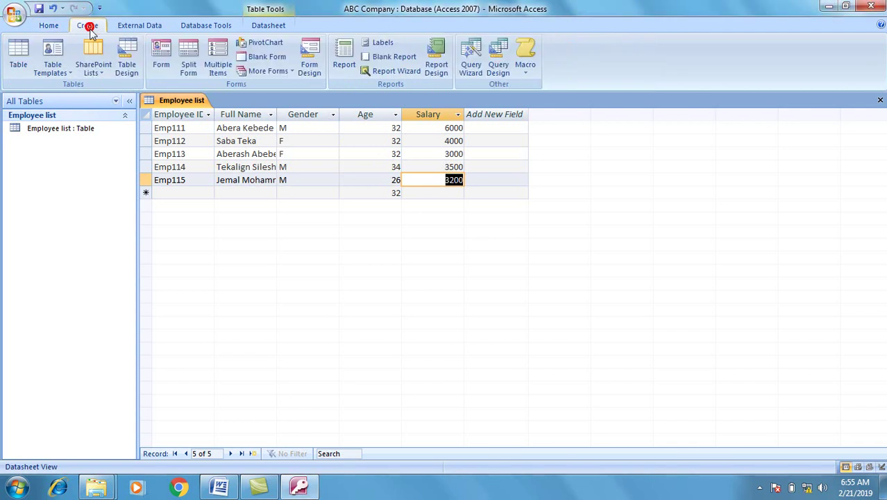
click(18, 59)
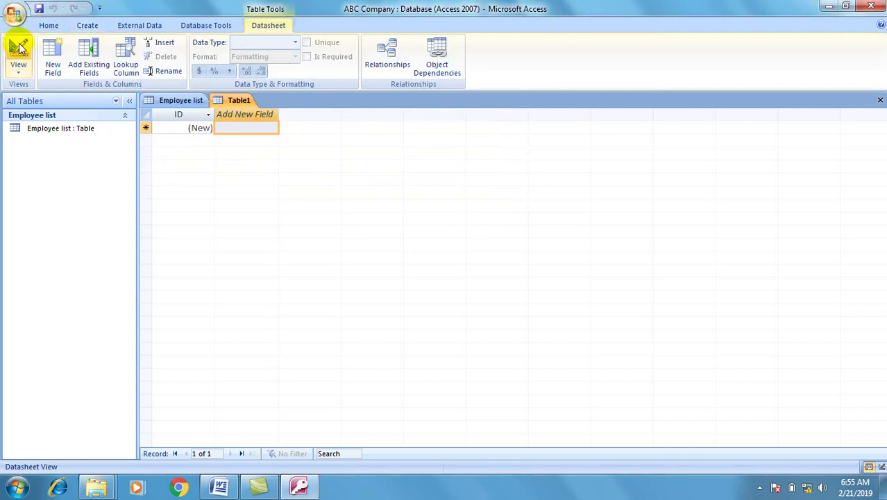
click(17, 43)
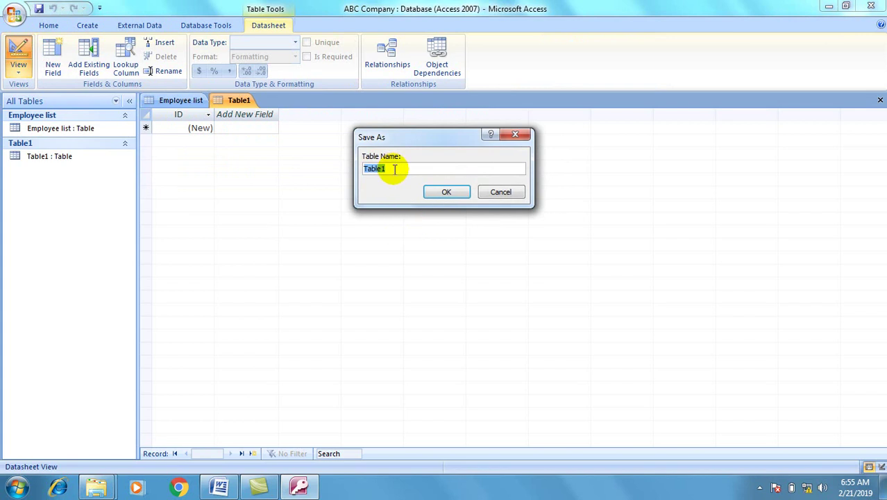
key(BackSpace)
text(E)
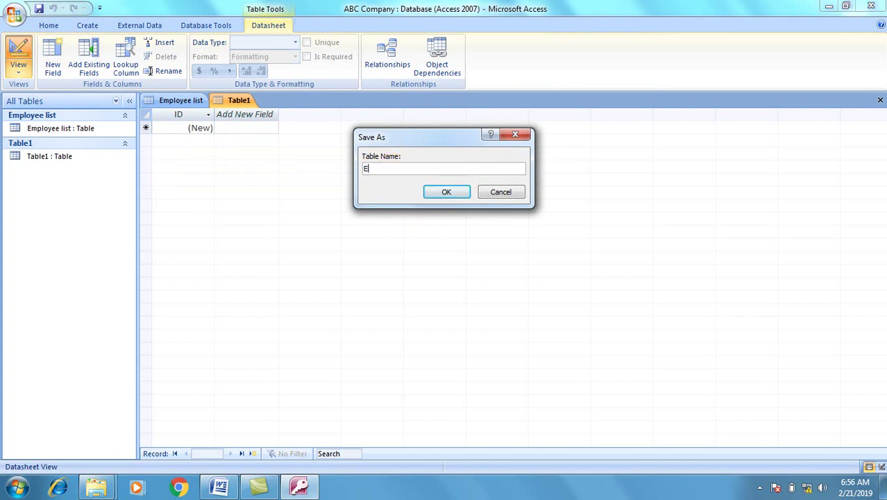
text(mployee Background)
key(Return)
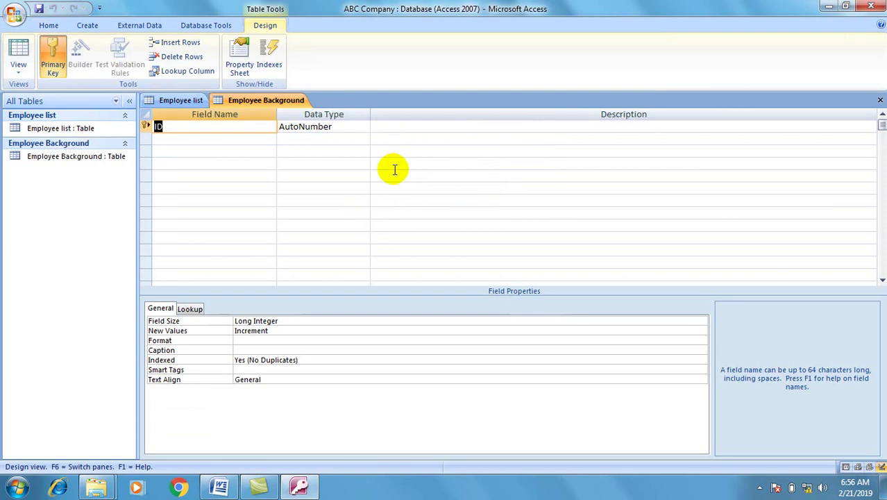
key(BackSpace)
text(Employee ID)
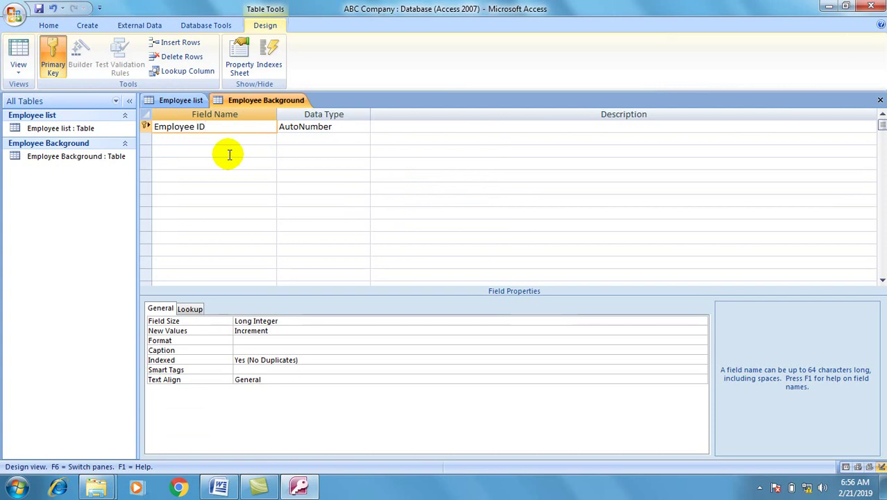
Set Employee ID to the Text data type and add an 'Educational Level' Text field.
click(308, 127)
click(361, 126)
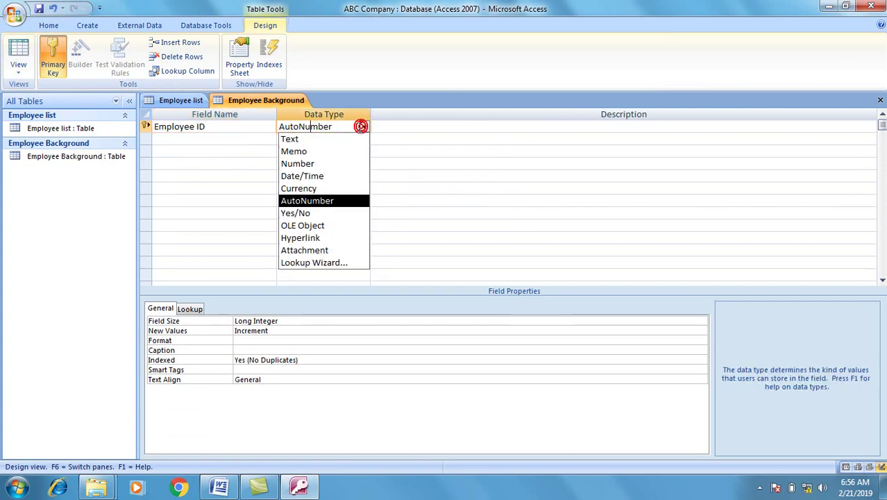
click(291, 138)
click(254, 141)
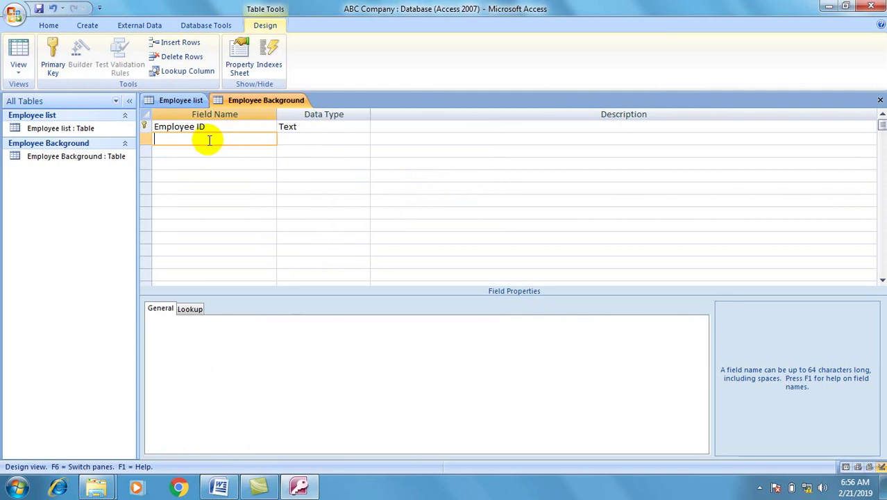
text(Educational Level)
click(289, 136)
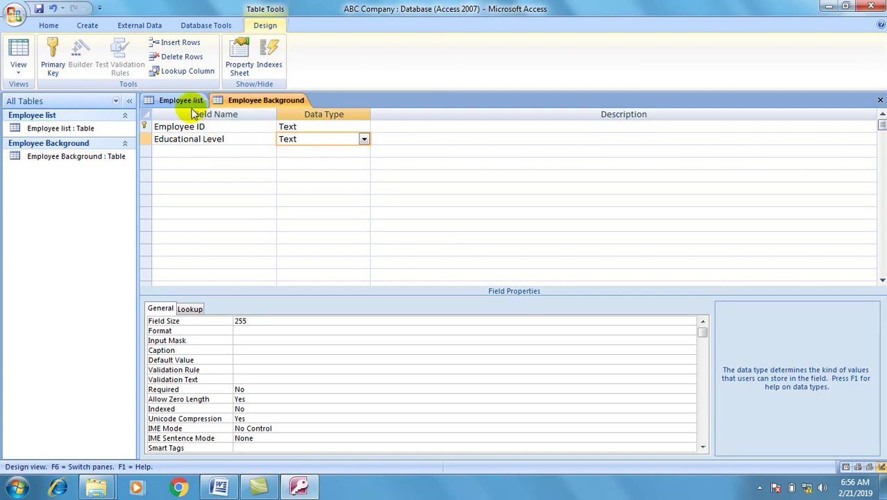
Save the table, give Employee ID the input mask "Emp"000, and reopen it as a datasheet.
click(20, 53)
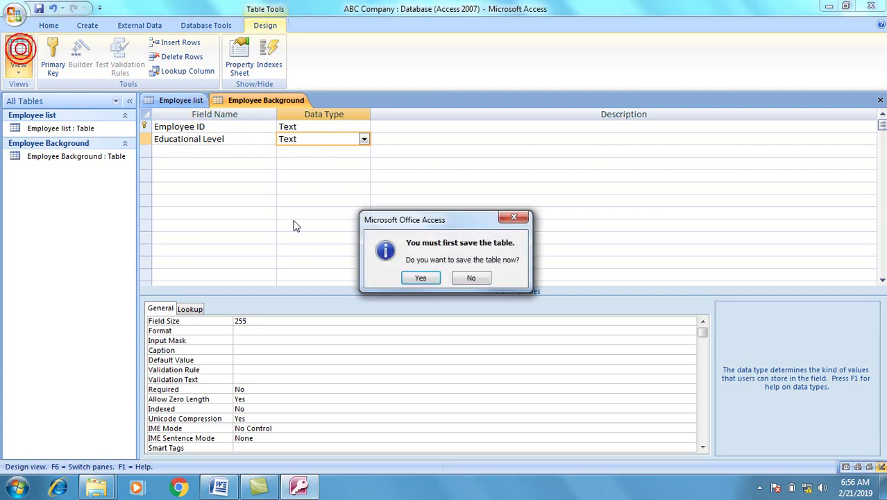
click(428, 273)
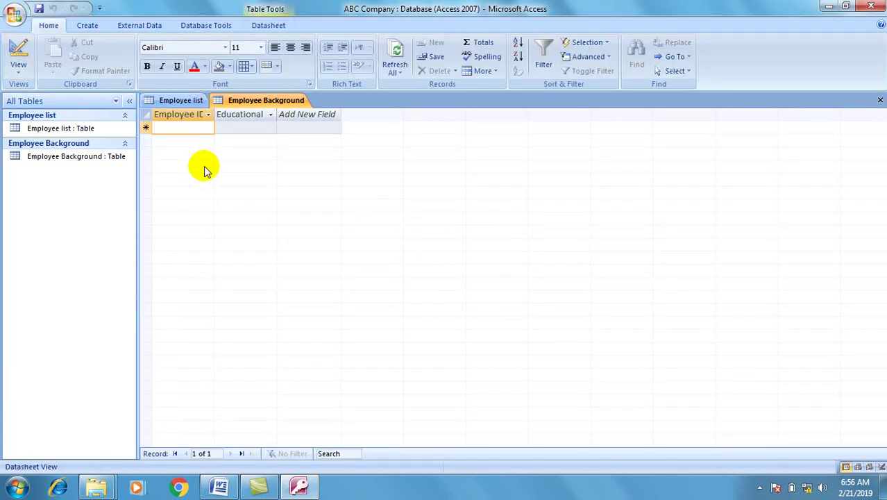
click(19, 48)
click(246, 128)
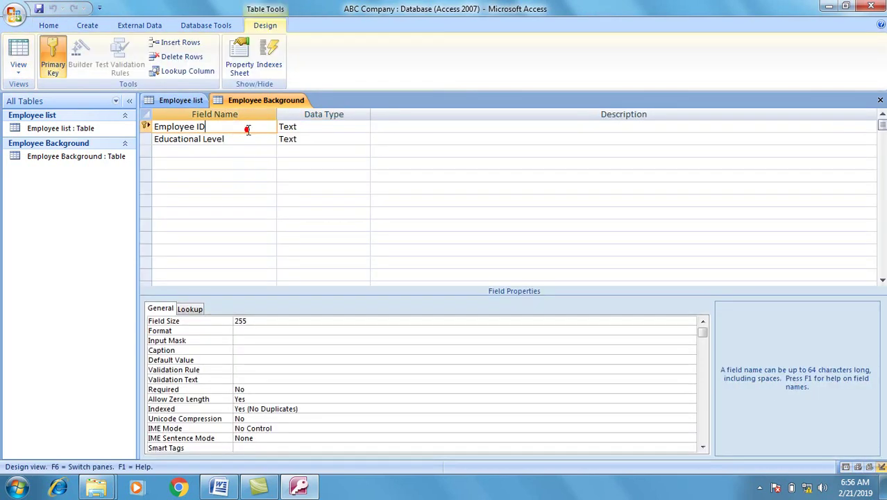
click(238, 341)
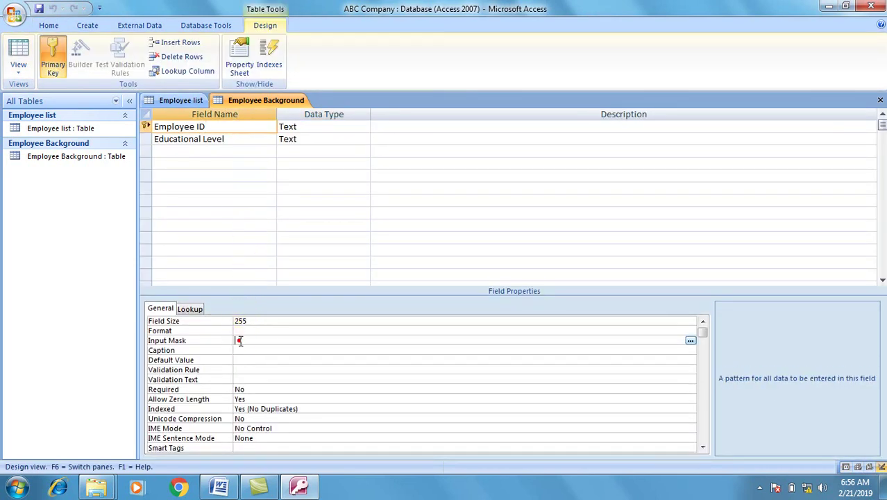
text(Em)
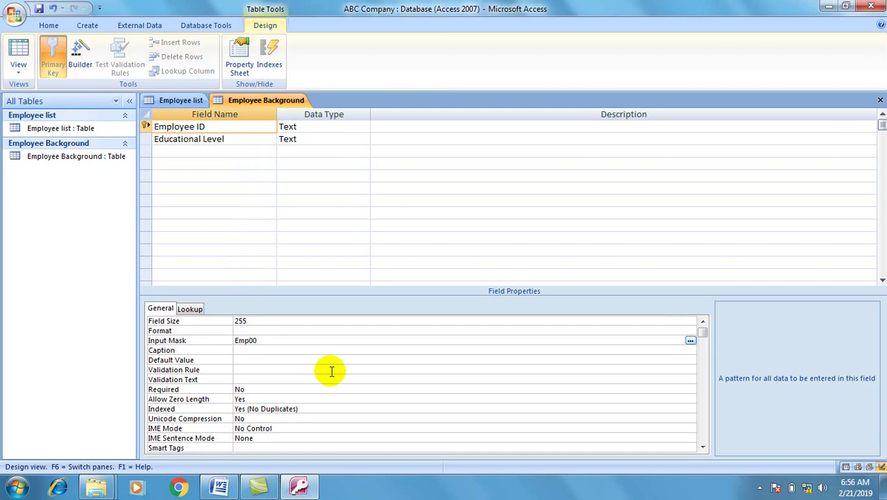
text(p"000)
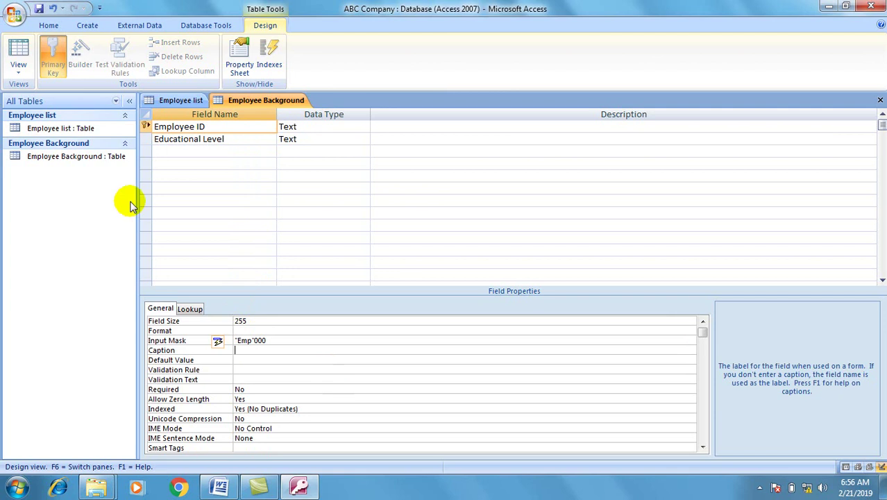
click(18, 52)
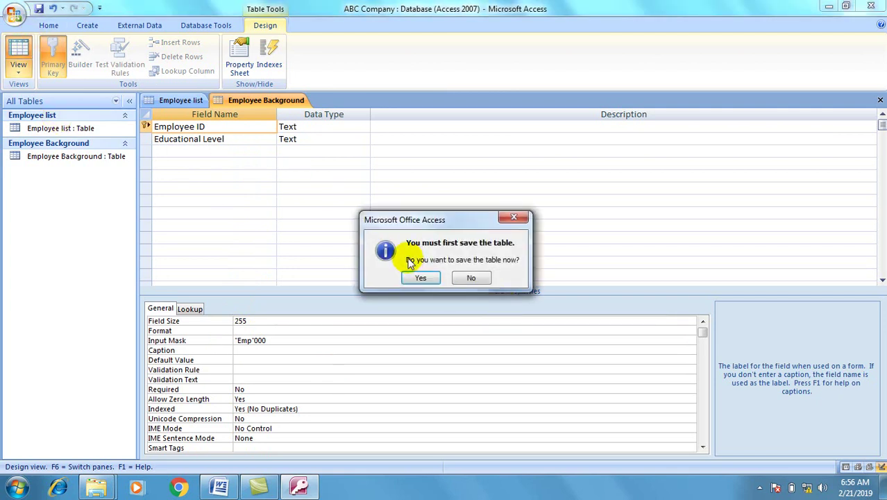
click(419, 276)
click(168, 127)
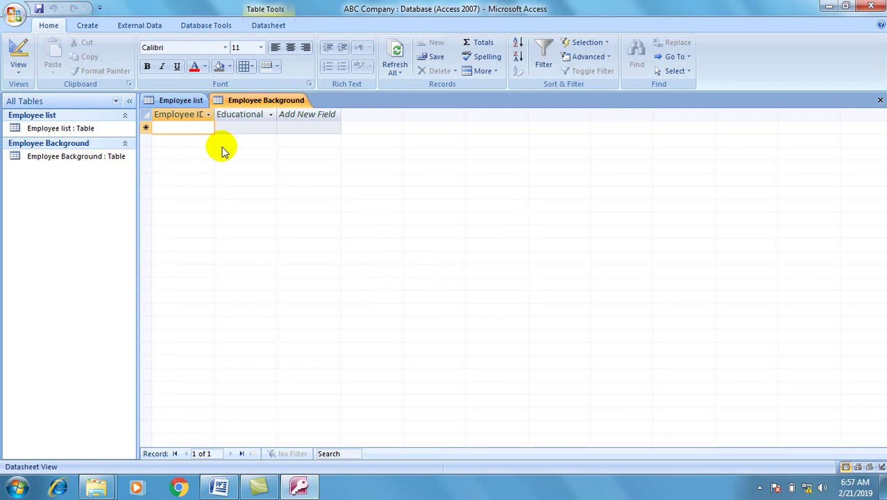
Enter records Emp111 with 'BSC' and emp112 with 'Level IV Accounting'.
text(Emp111)
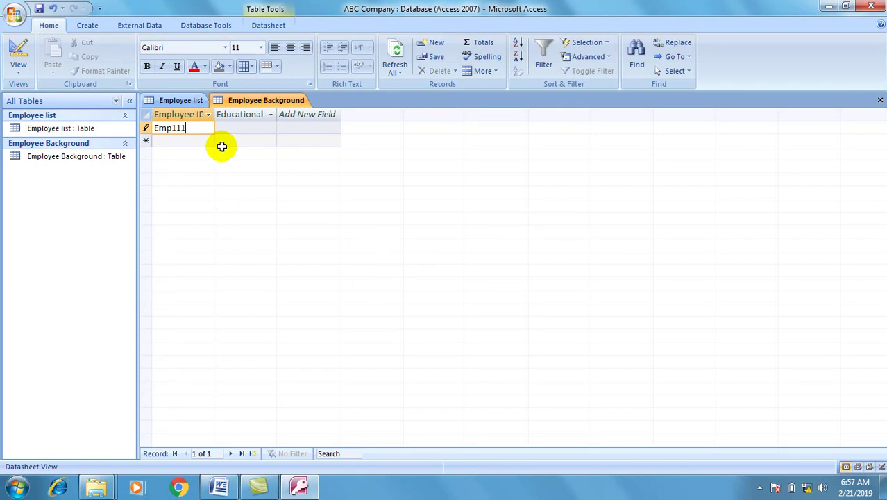
click(247, 130)
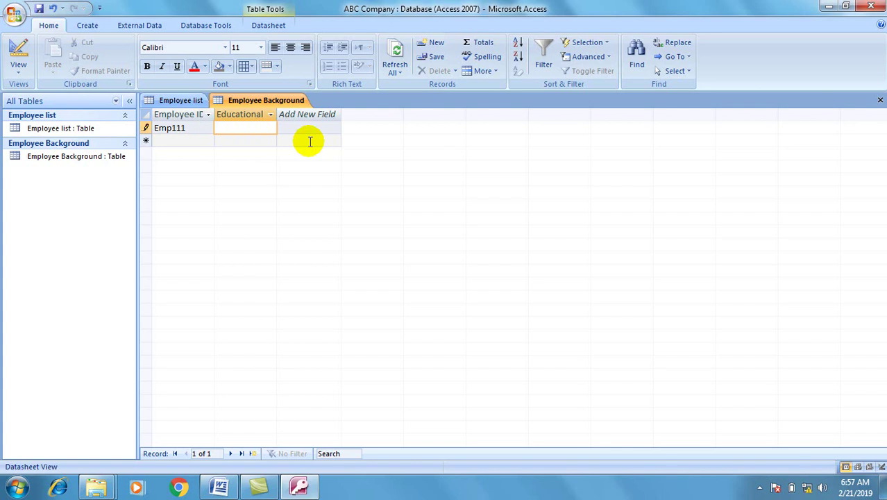
text(BSC)
key(Tab)
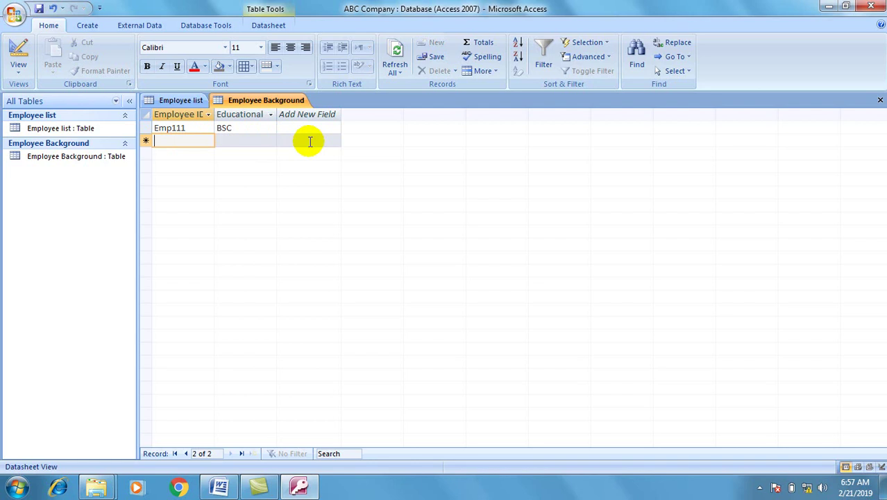
text(emp11)
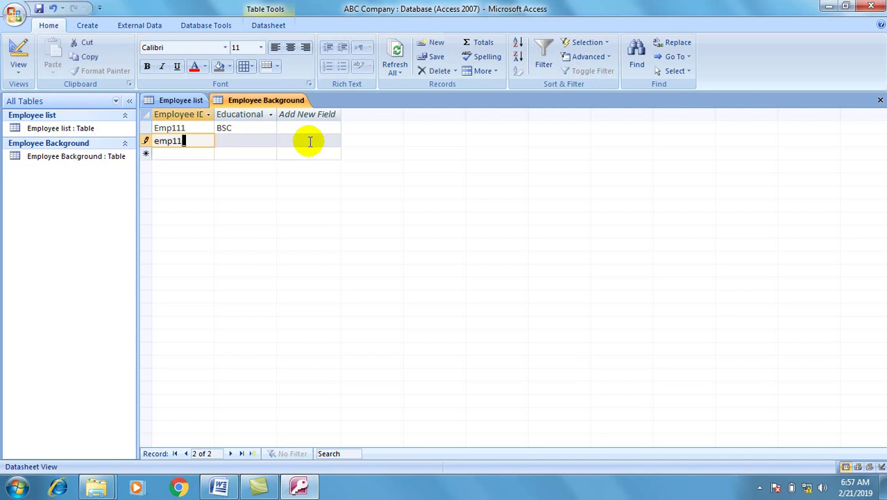
text(2)
key(Tab)
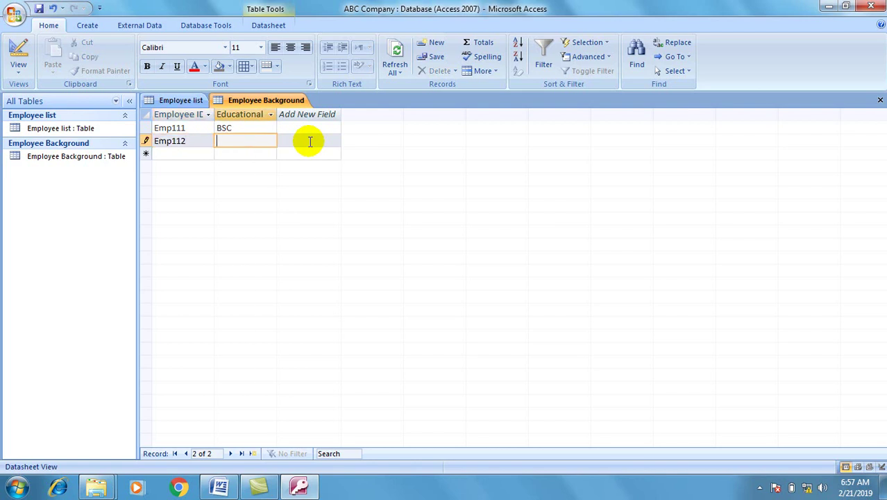
text(Level)
text( IV Acc)
text(ount)
text(ing)
Change Emp111's education to 'BSC in IT' and insert 'in' into Emp112's entry.
click(249, 130)
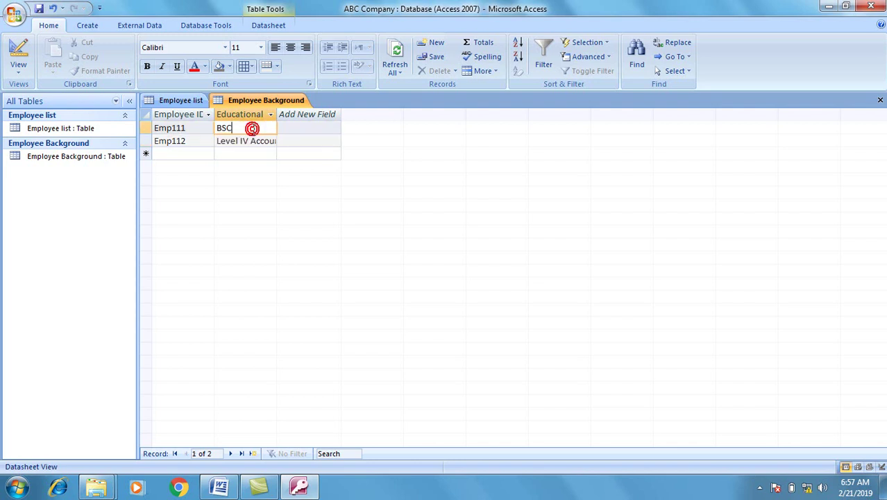
text(in IT)
key(Tab)
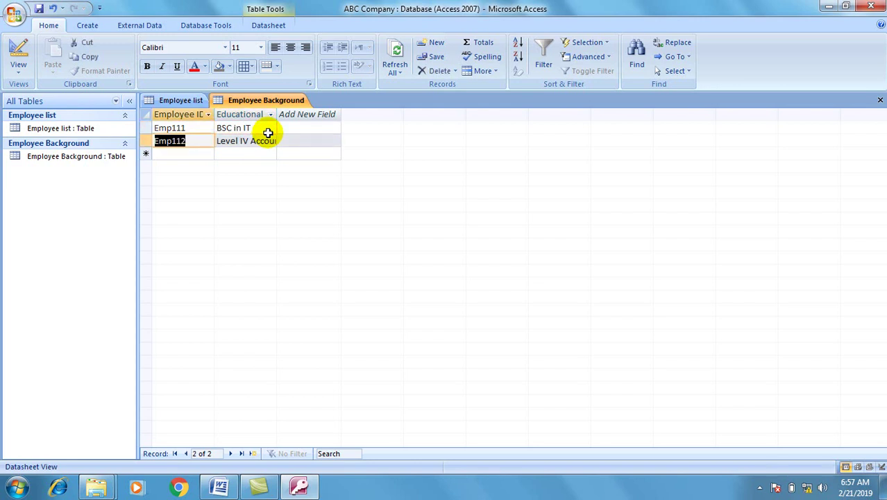
click(250, 140)
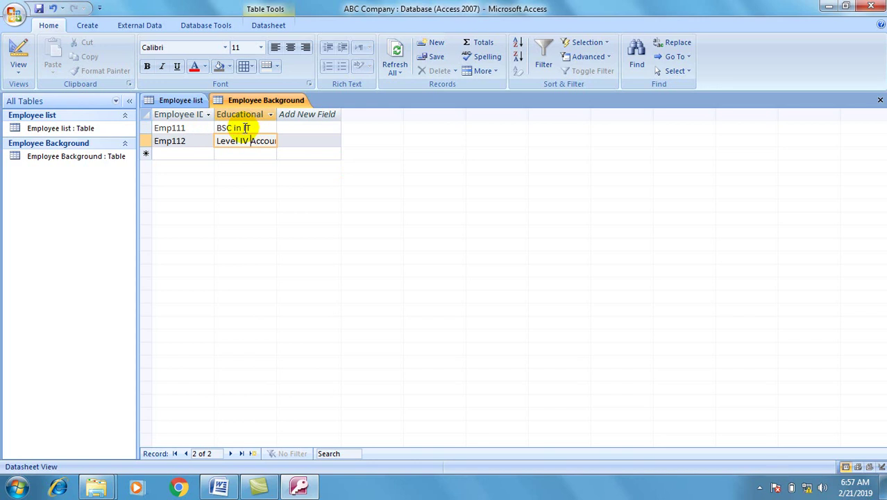
text(in)
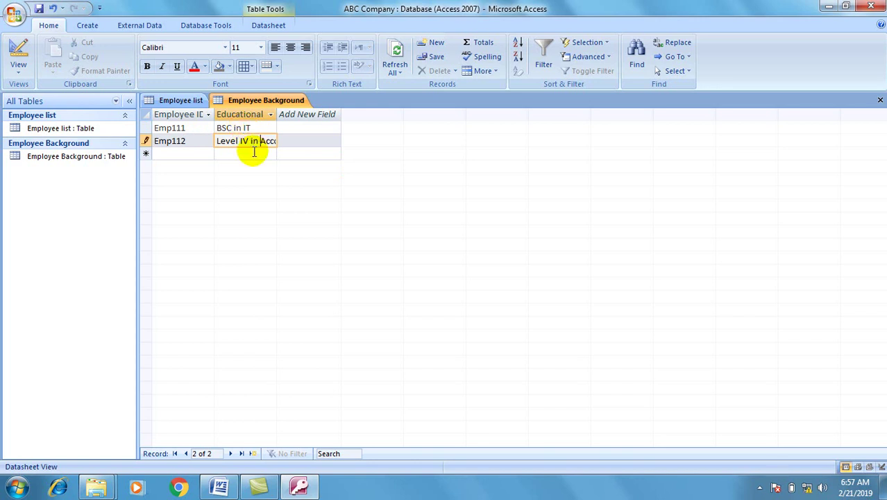
Widen the Educational Level column and add Emp113 with 'Level II in IT'.
double_click(276, 113)
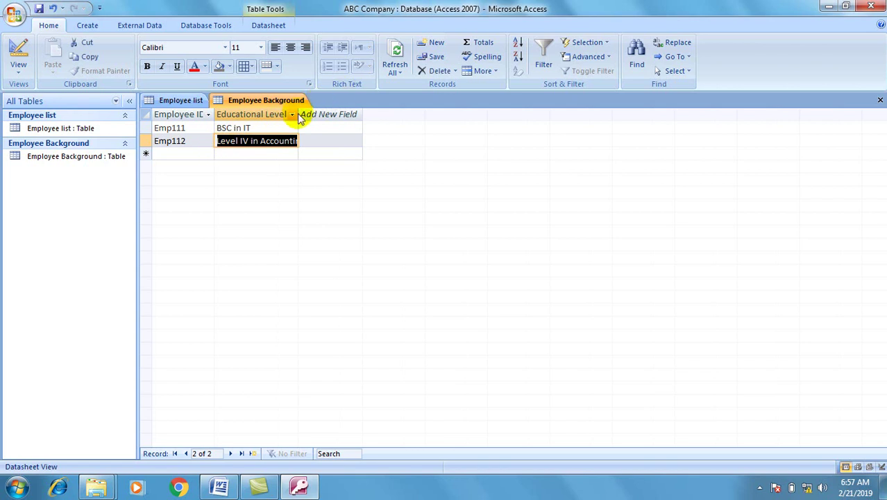
drag(300, 114, 336, 109)
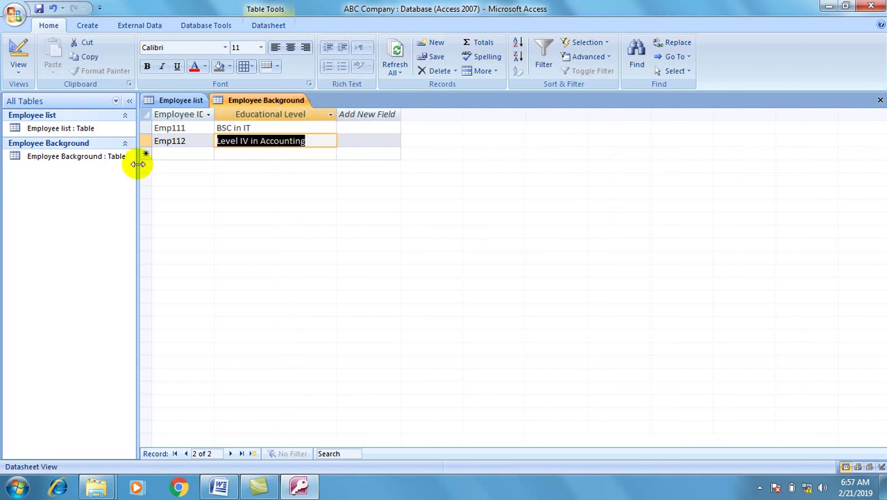
click(175, 154)
text(Emp113)
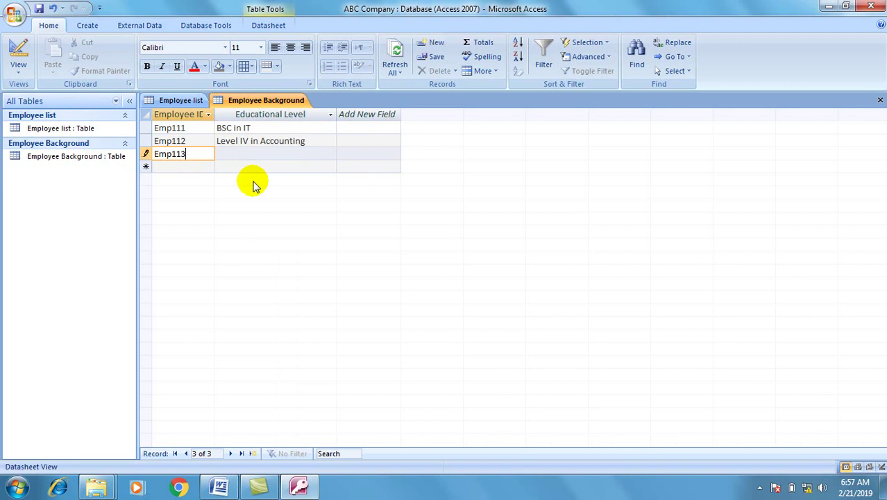
key(Tab)
text(Level )
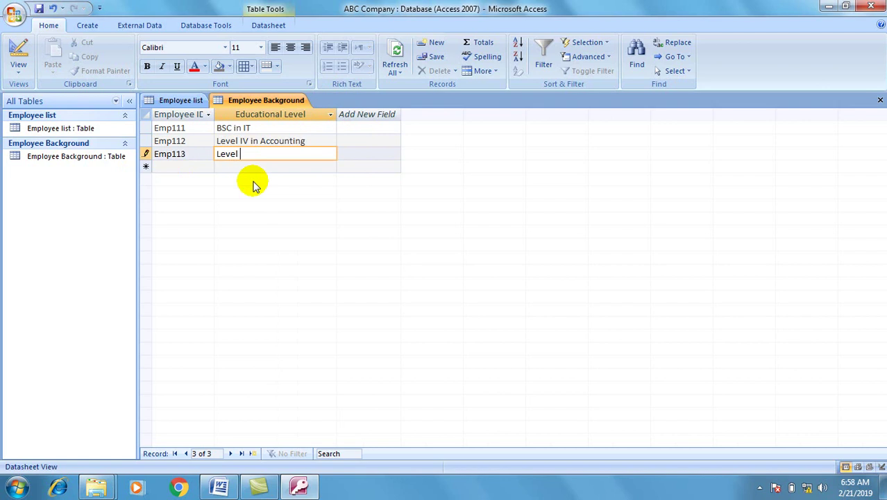
text(II in IT)
key(Return)
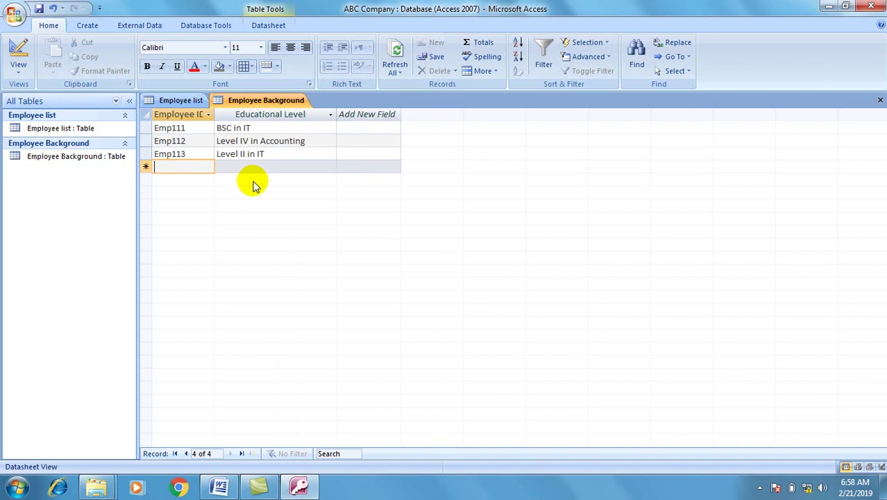
Add Emp114 with 'MA in Business Management' and Emp115 with 'MA in Economics'.
text(Emp114)
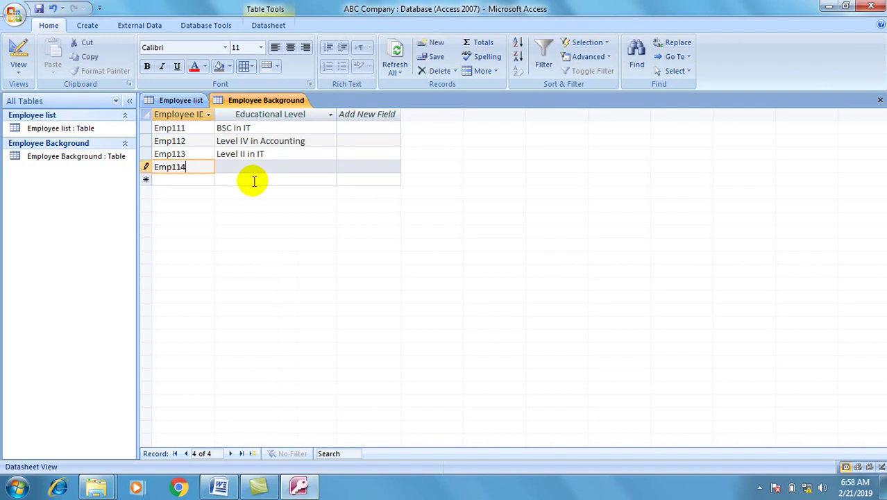
key(Return)
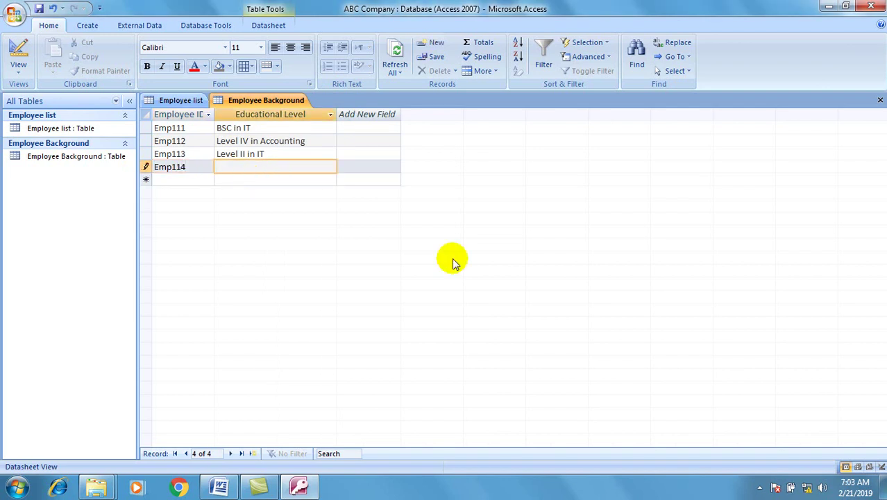
text(MA in Business Manag)
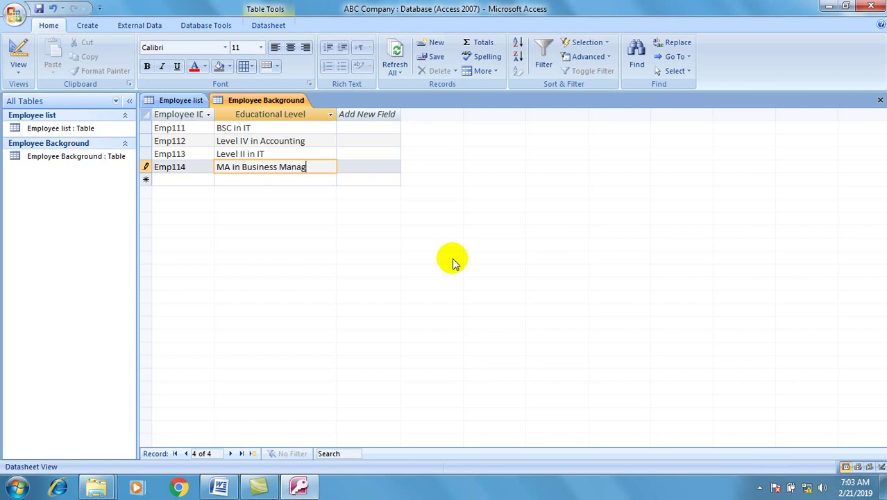
text(ement)
key(Tab)
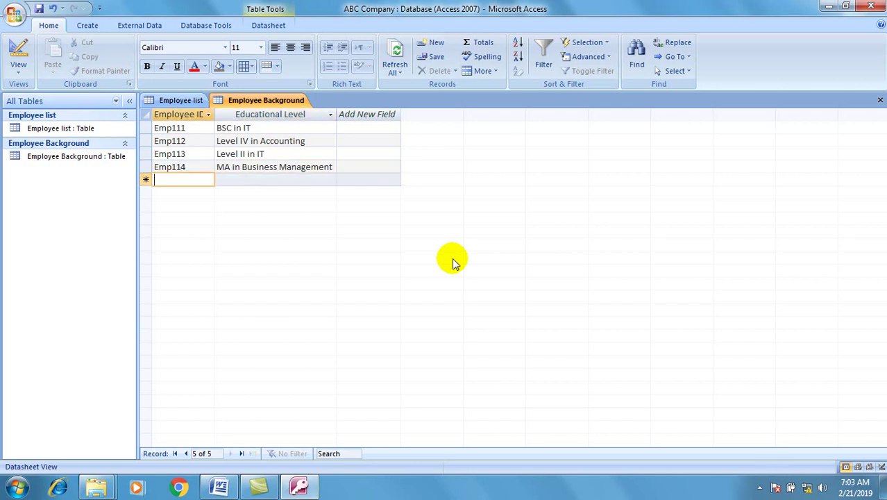
text(Emp115)
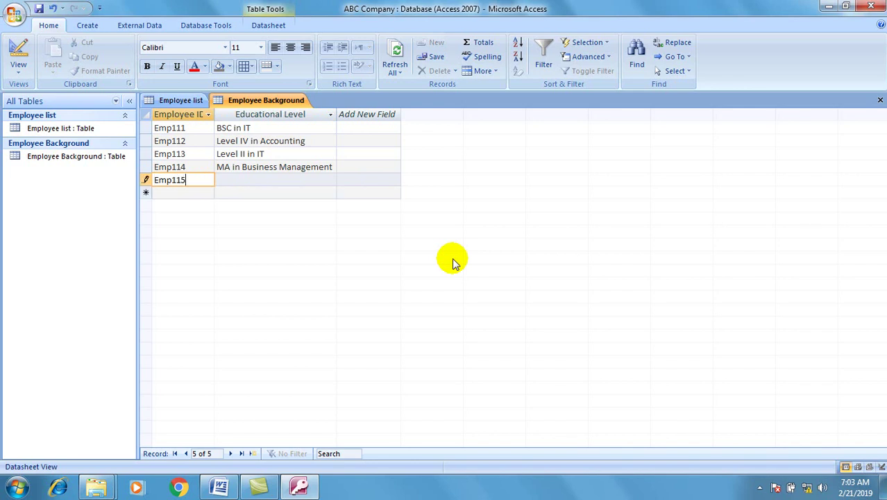
key(Tab)
text(MA in)
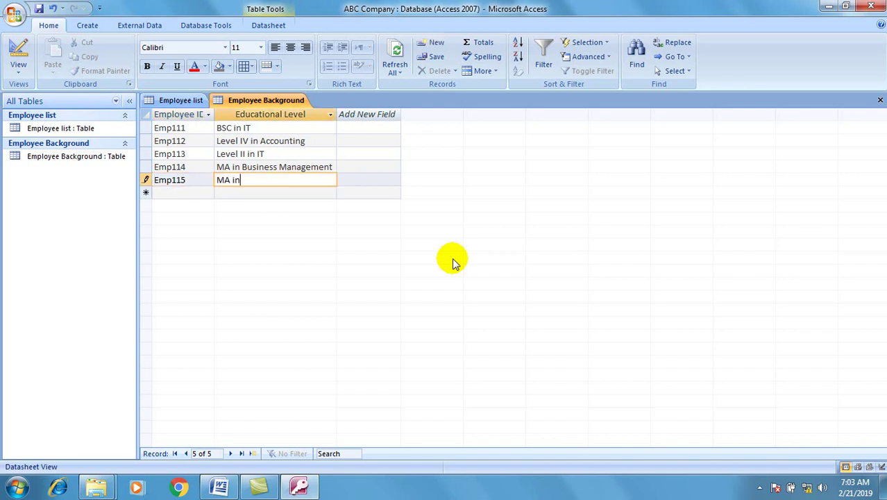
text( Economics)
key(BackSpace)
text(cs)
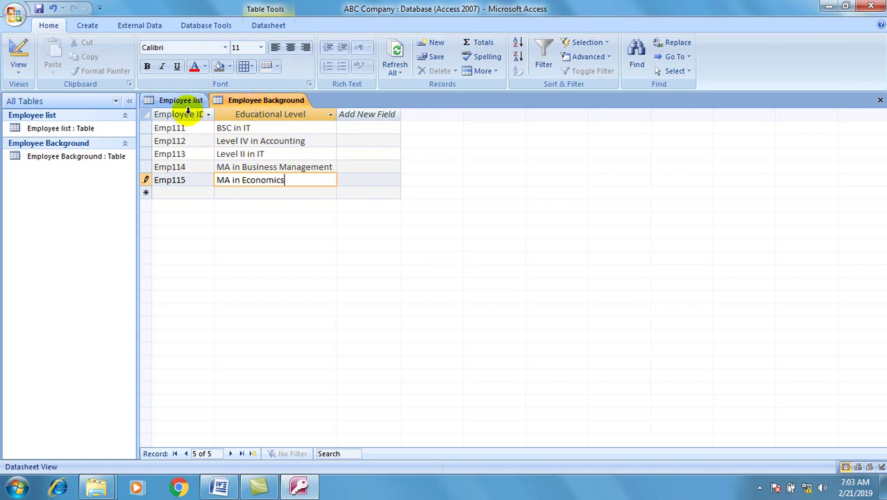
Check the Employee list table, return to Employee Background, then bring up the Level 2 Assessment document.
click(186, 100)
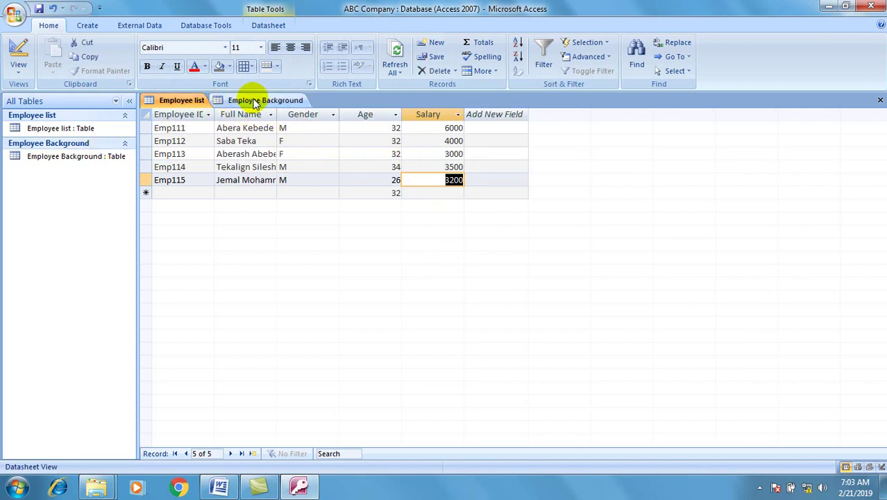
click(254, 102)
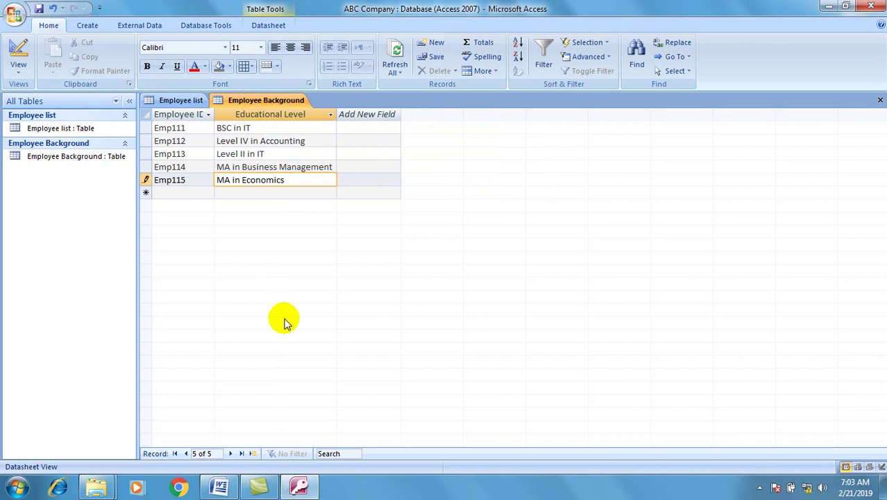
click(220, 486)
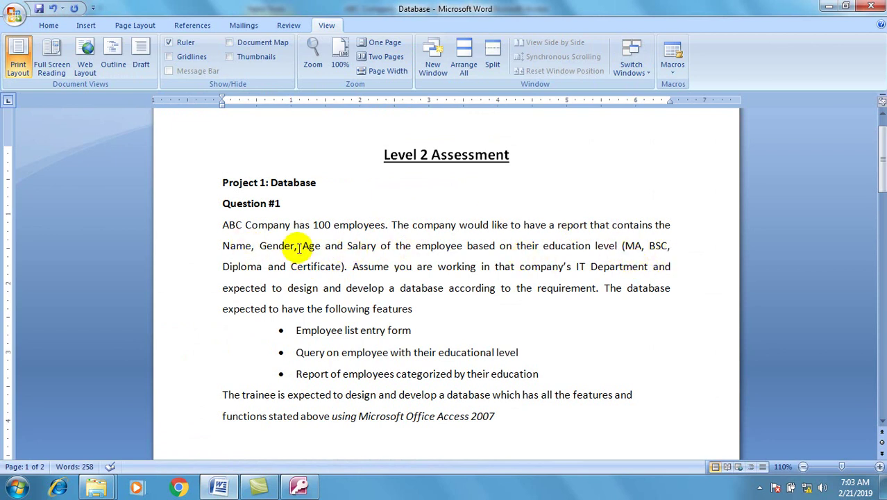
Review the 'Employee list entry form' requirement in the assessment brief, then return to Access.
click(222, 487)
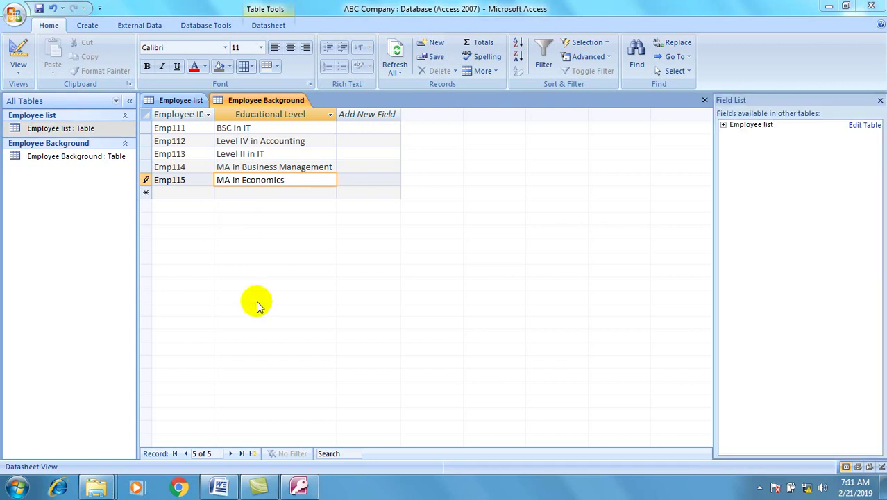
click(219, 488)
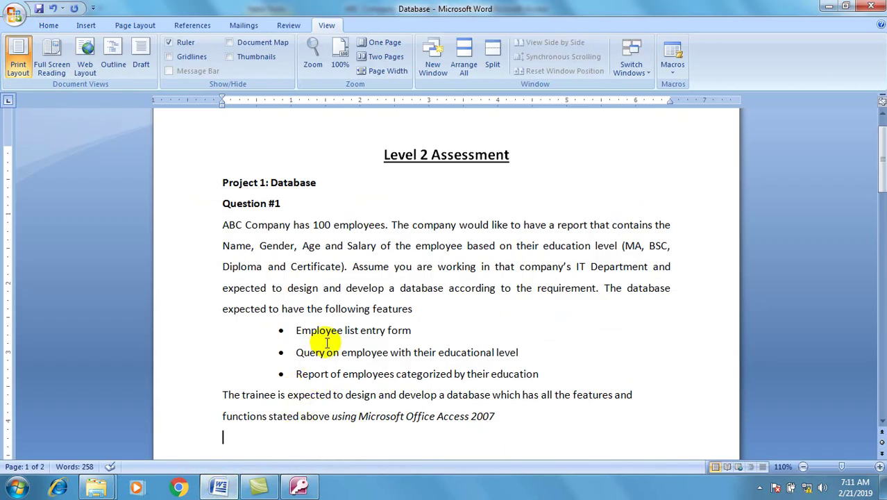
drag(423, 331, 299, 330)
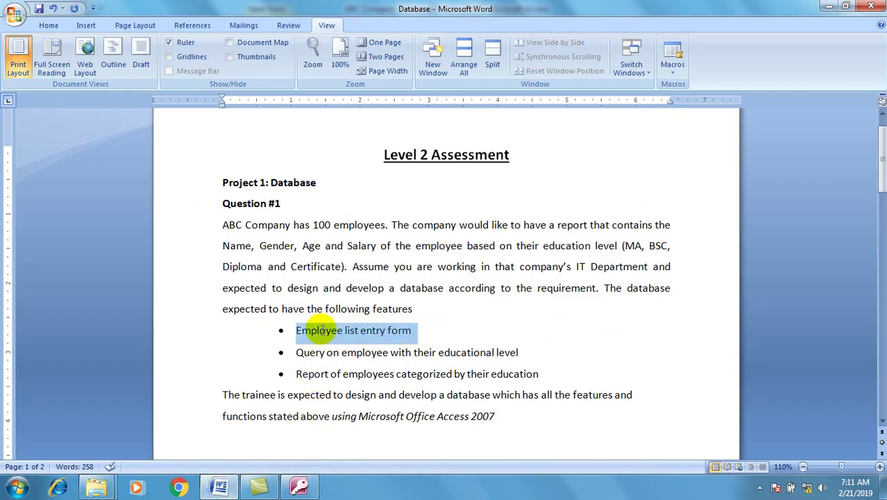
click(240, 343)
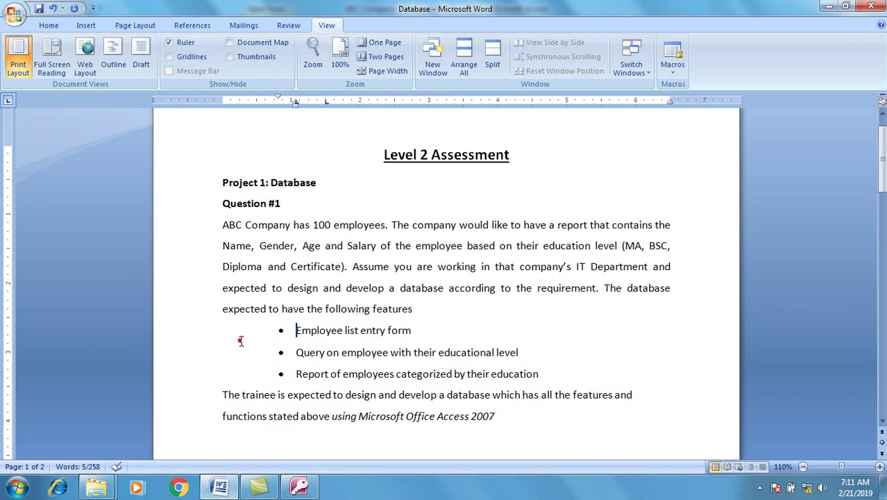
click(221, 483)
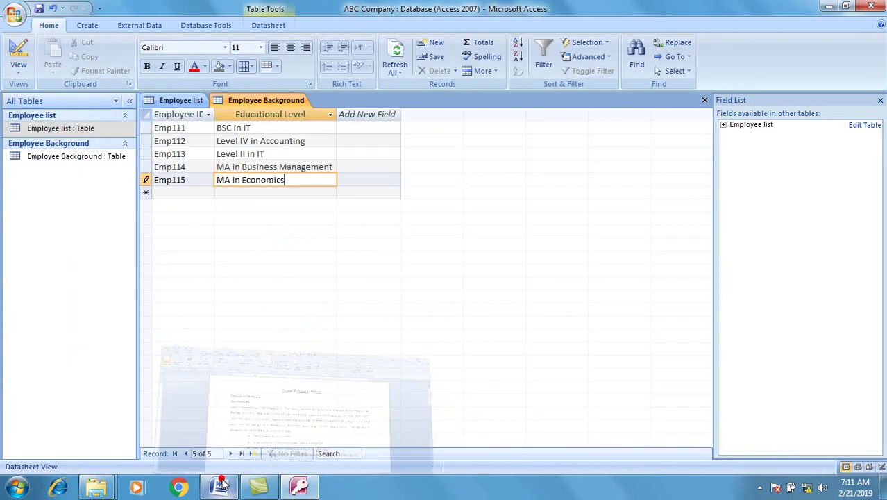
Start the Form Wizard with the Employee list table as its source.
click(177, 102)
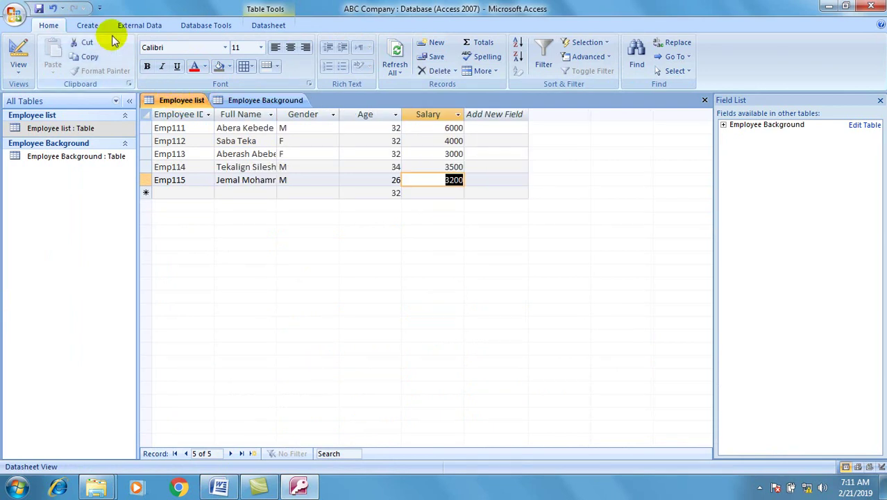
click(89, 26)
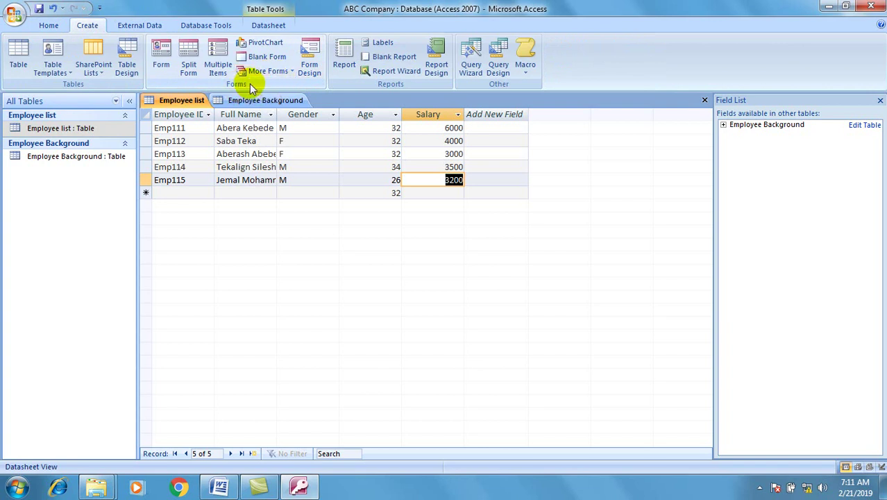
click(280, 73)
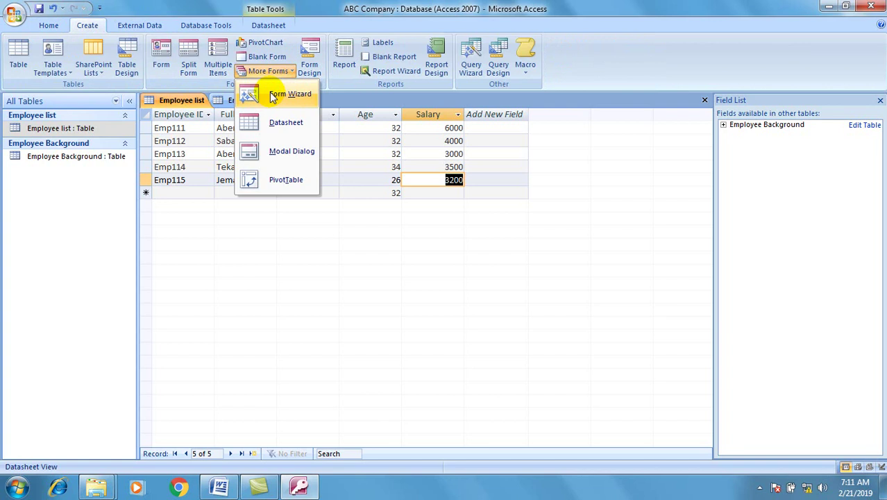
click(272, 97)
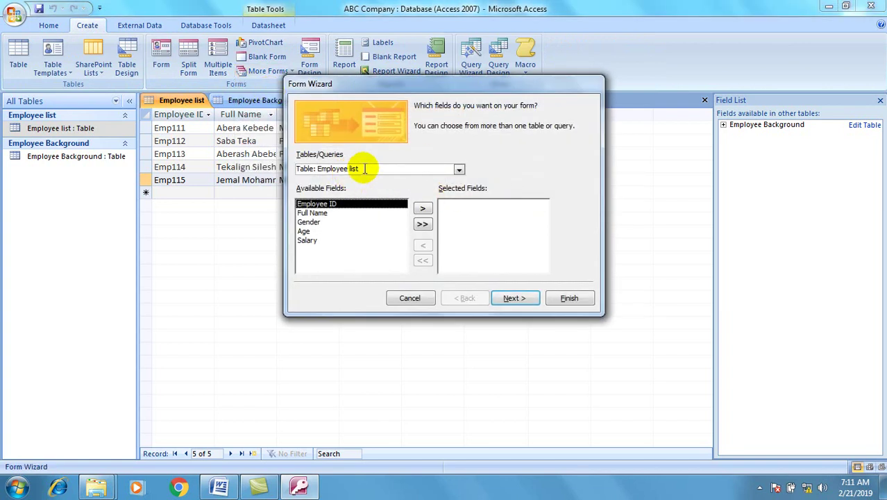
click(458, 169)
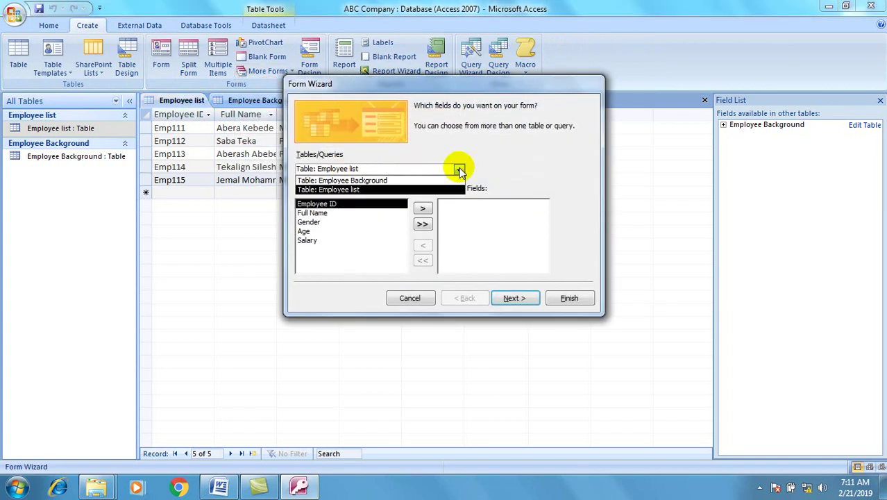
click(431, 173)
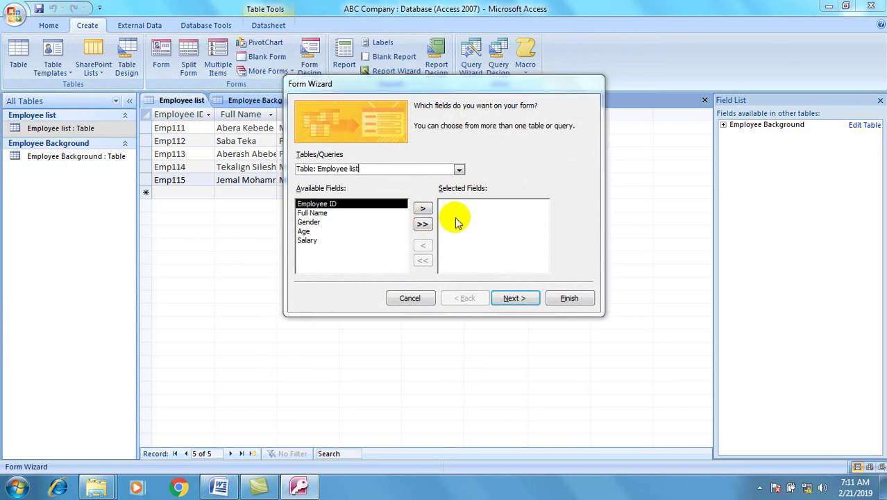
Add all five fields, choose the Justified layout and Apex style, and finish the form.
click(422, 224)
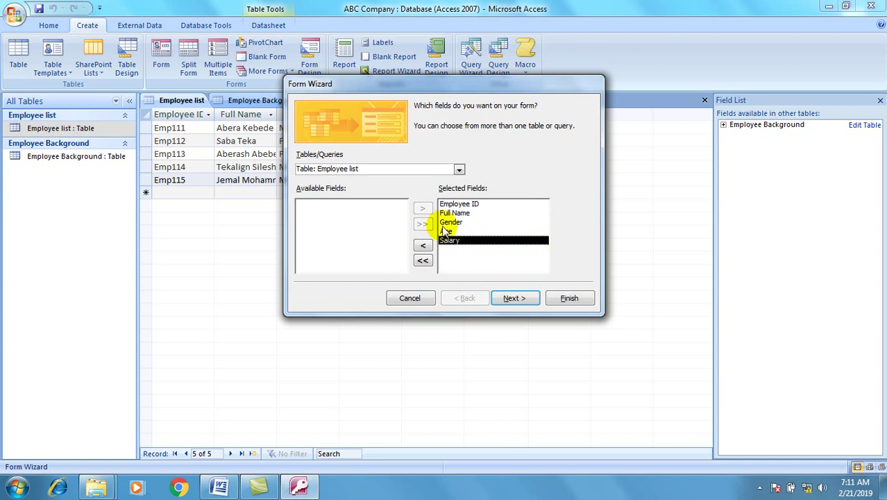
click(512, 299)
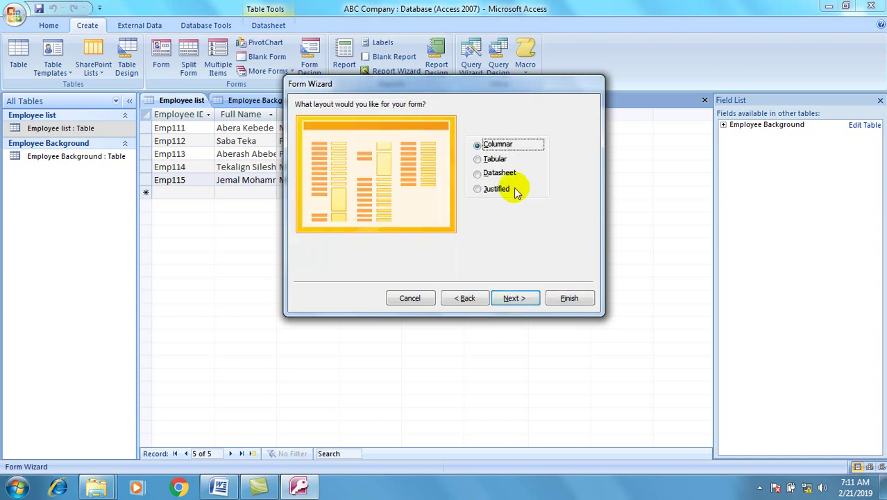
click(497, 191)
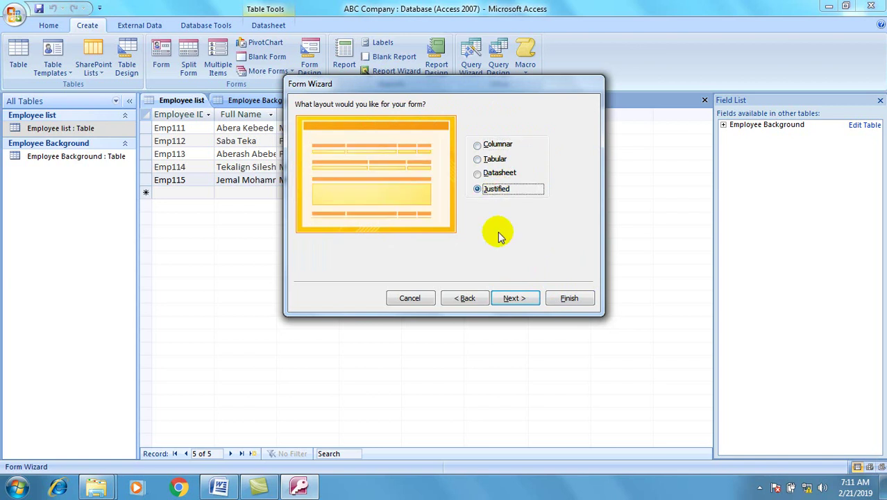
click(513, 300)
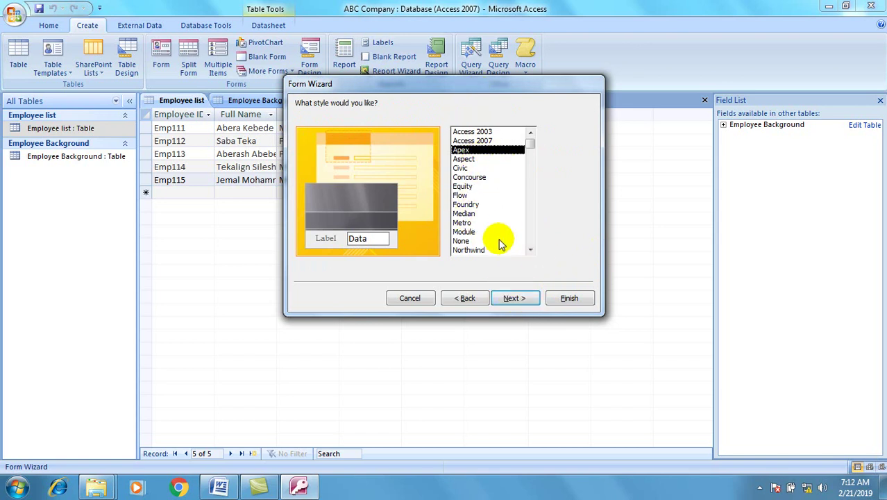
click(519, 299)
click(566, 299)
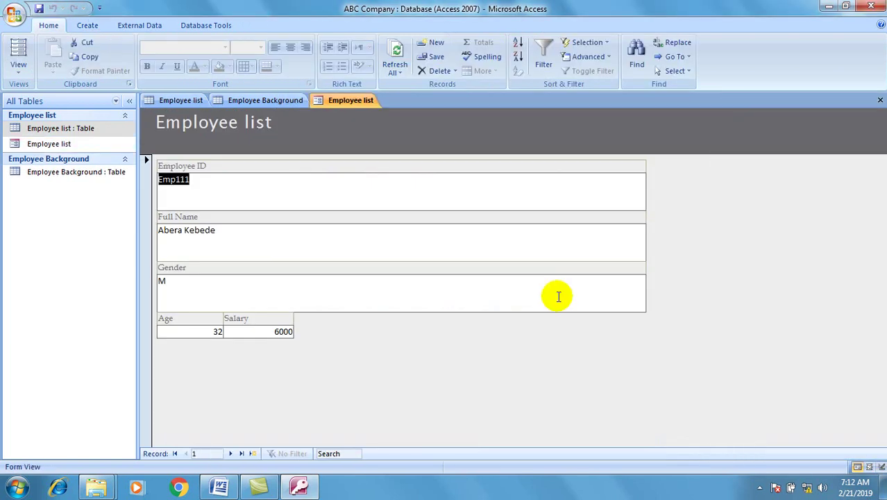
Step forward through the form's records to the blank new record, then back to record 4, Emp114.
click(356, 198)
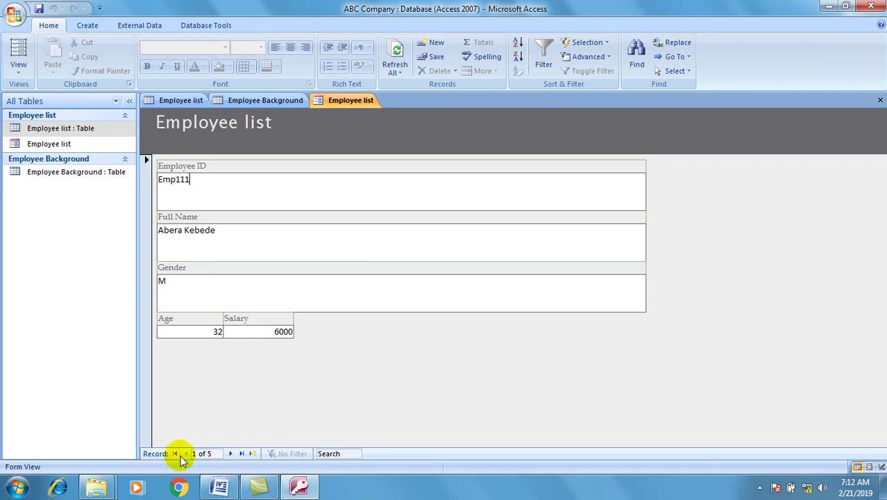
click(231, 454)
click(232, 454)
click(231, 454)
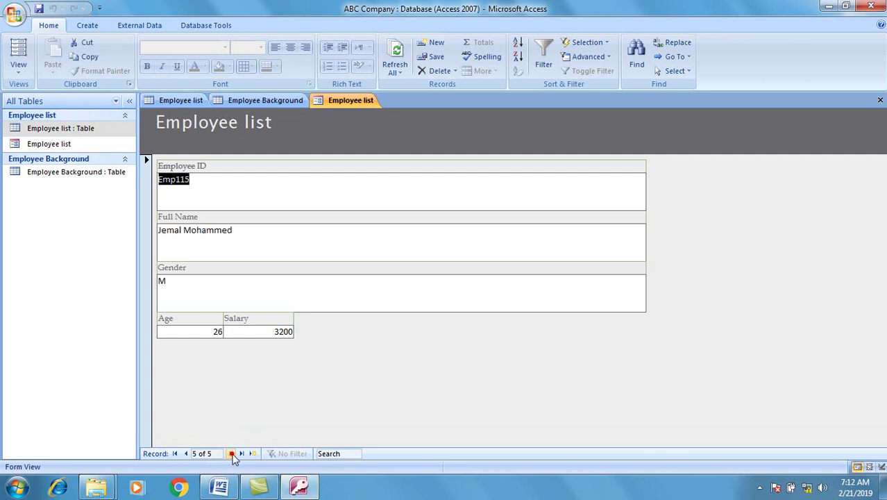
click(231, 454)
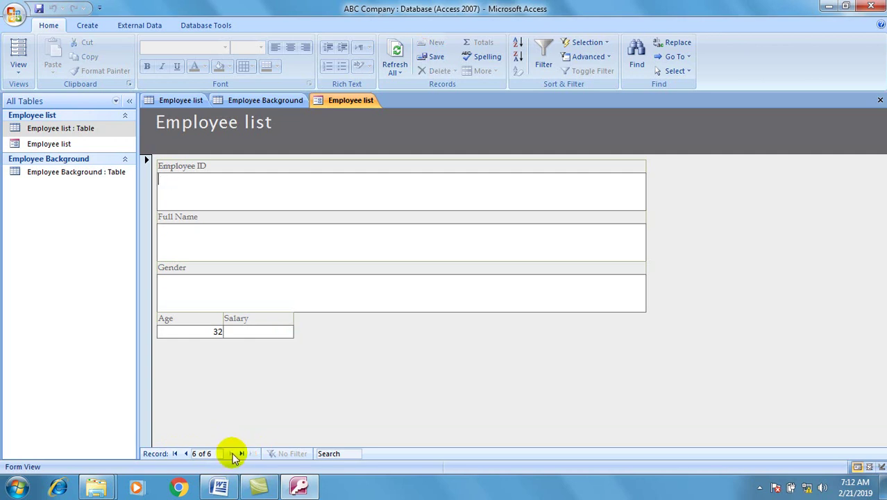
click(185, 454)
click(185, 454)
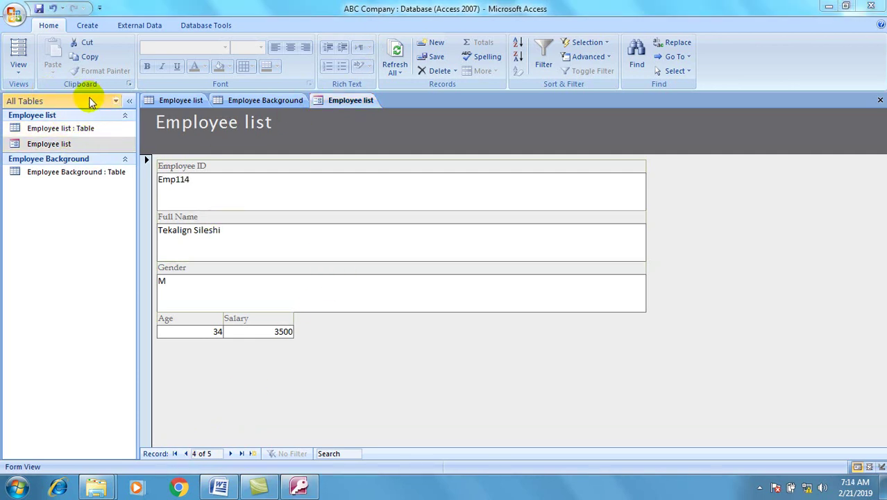
Group the navigation pane by Object Type and close the Employee list form.
click(51, 146)
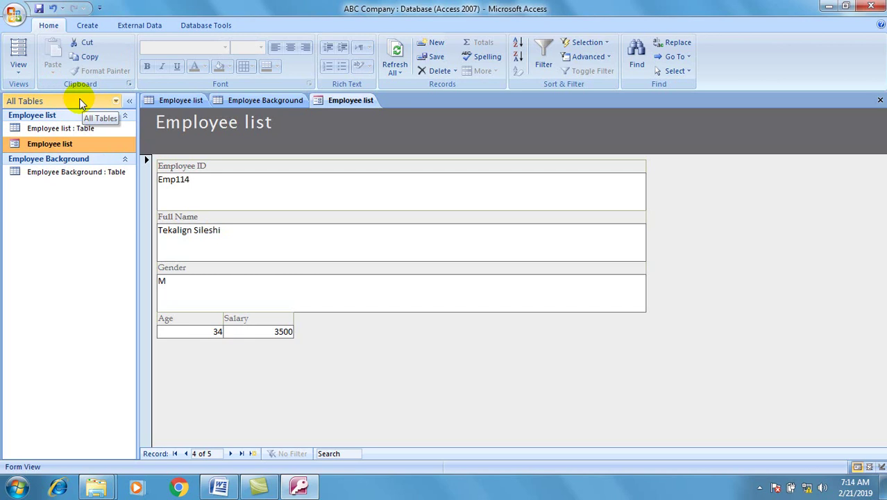
click(80, 101)
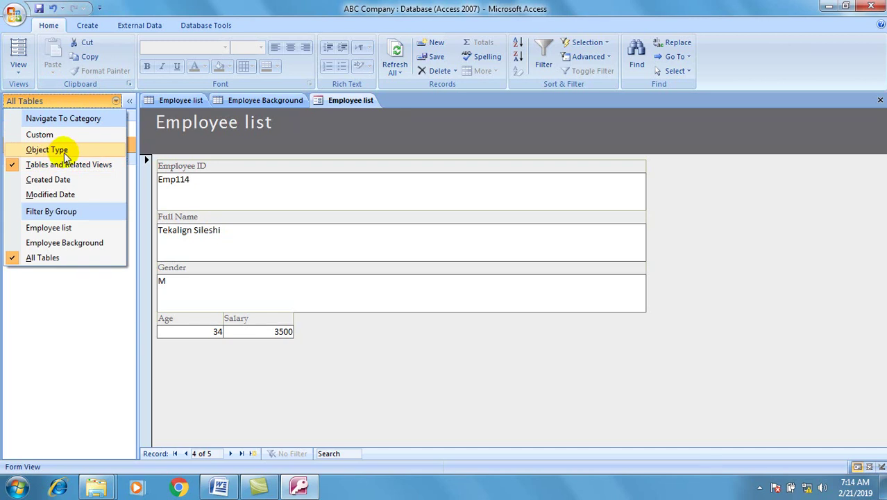
click(64, 152)
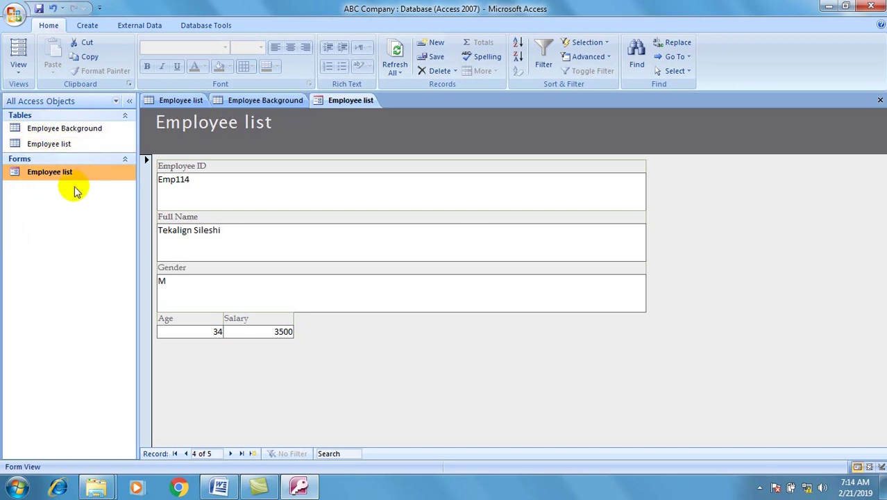
click(881, 100)
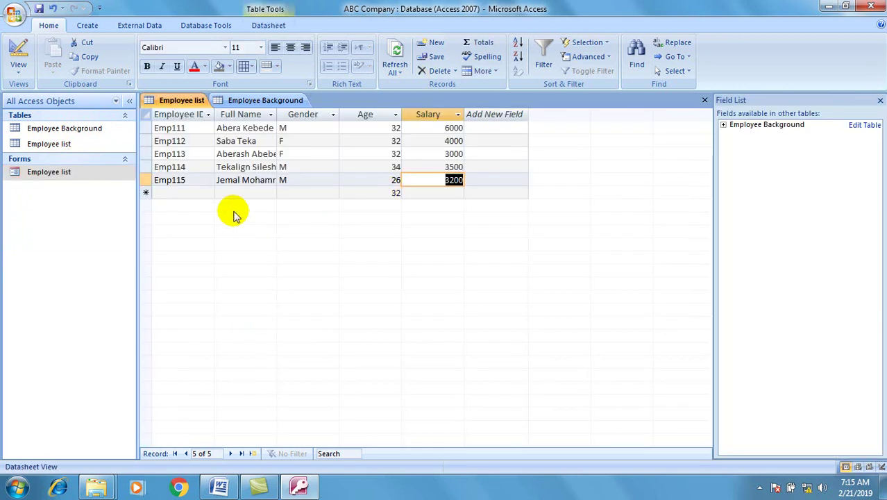
click(217, 27)
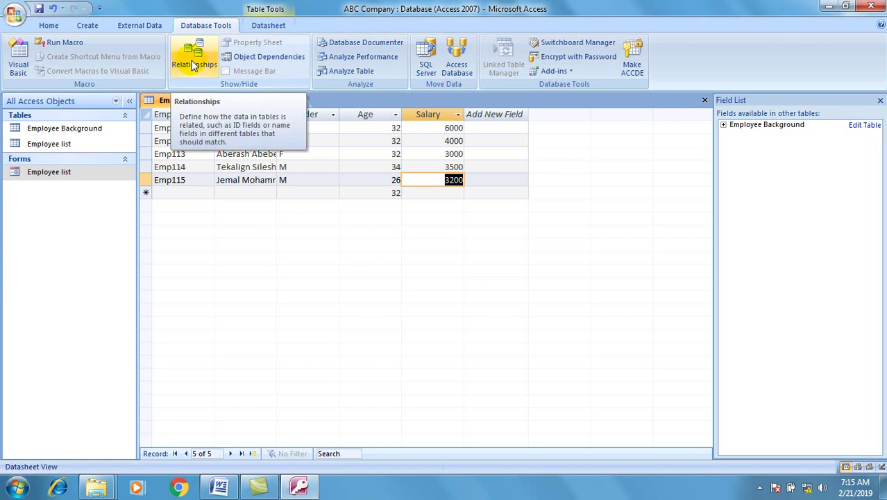
Add the Employee list and Employee Background tables to the Relationships window.
click(197, 61)
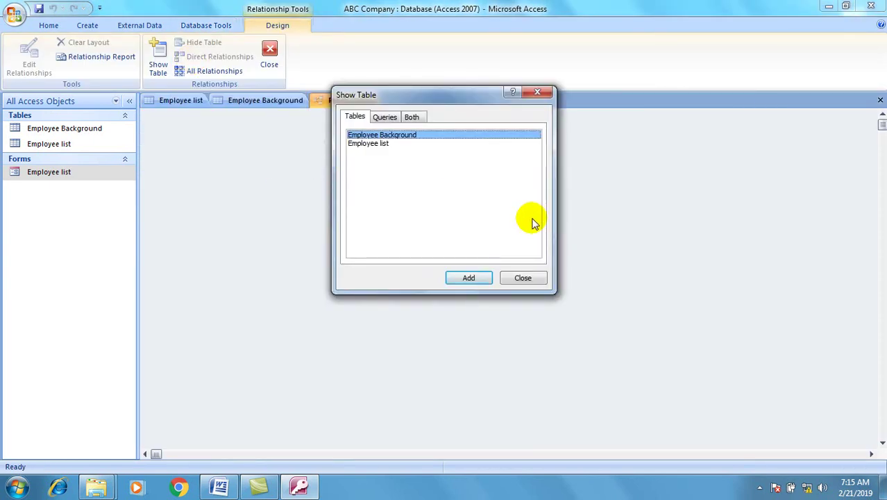
click(441, 185)
shift+click(369, 135)
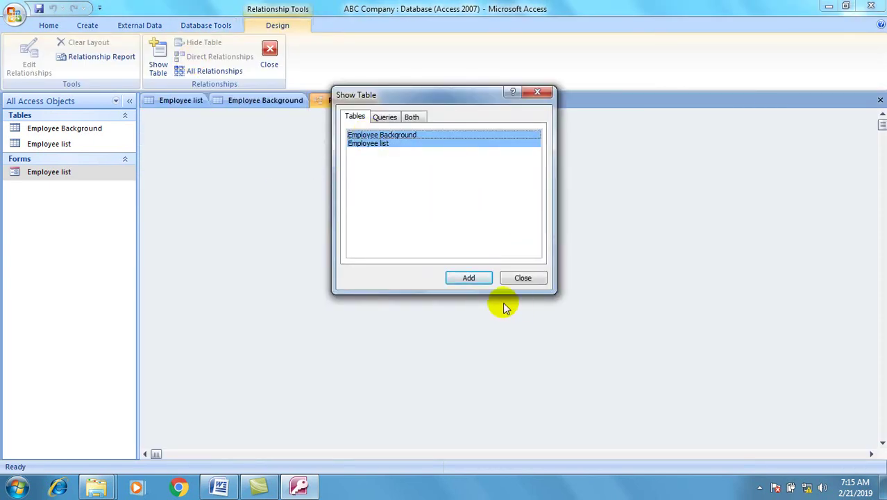
click(458, 278)
click(522, 278)
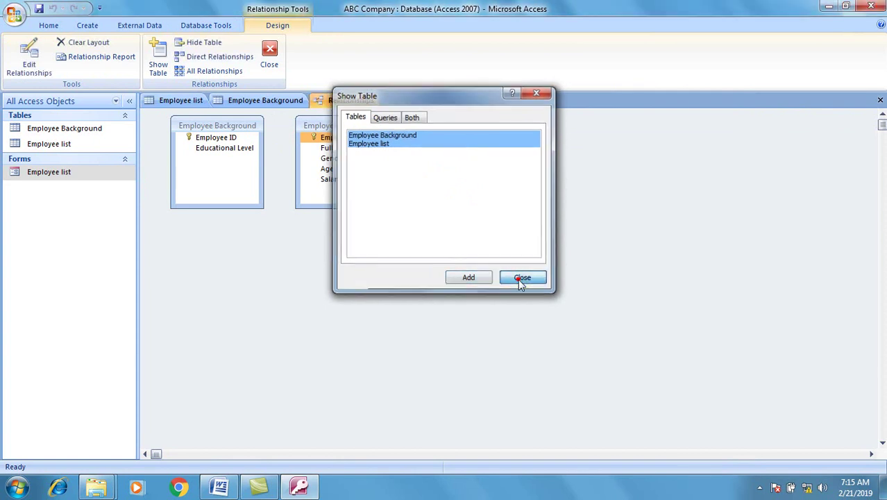
Close both table datasheets, saving Employee Background's layout changes.
click(258, 101)
click(703, 100)
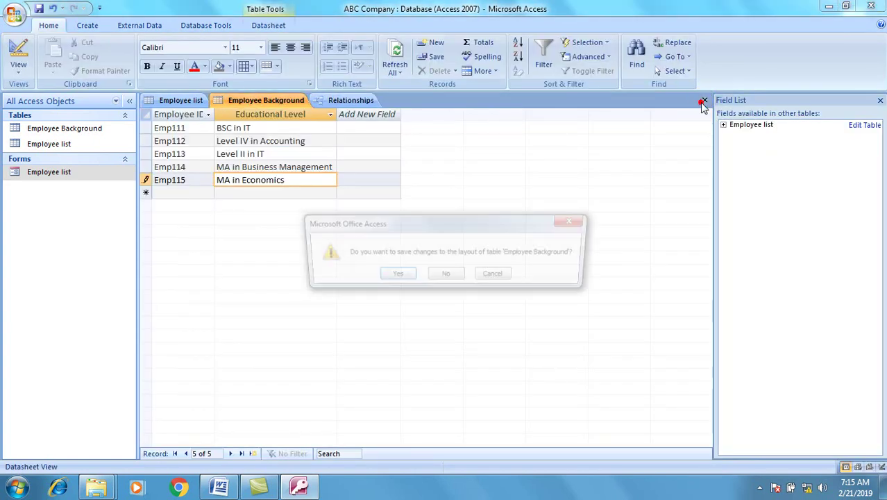
click(393, 276)
click(175, 100)
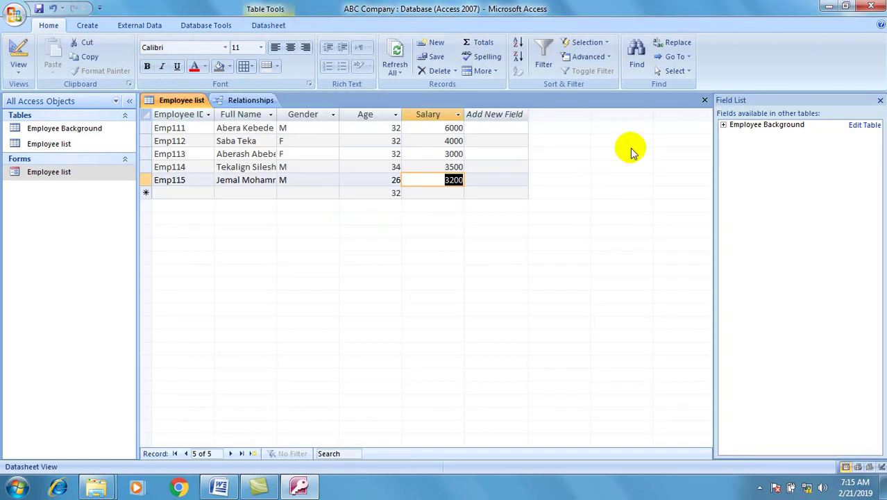
click(704, 100)
Arrange the Employee list and Employee Background table boxes side by side.
drag(366, 129, 303, 233)
drag(242, 128, 519, 197)
click(243, 249)
drag(297, 237, 301, 191)
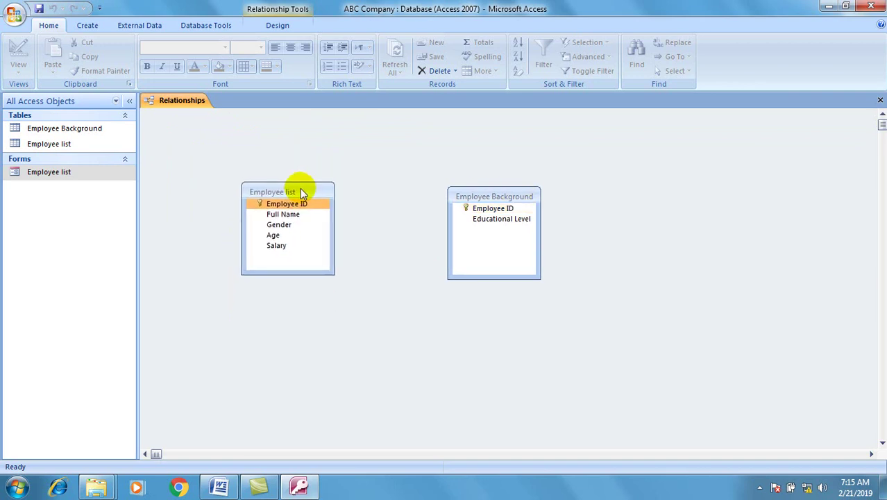
Join the two tables on Employee ID as one-to-one, enforcing referential integrity.
drag(286, 204, 484, 209)
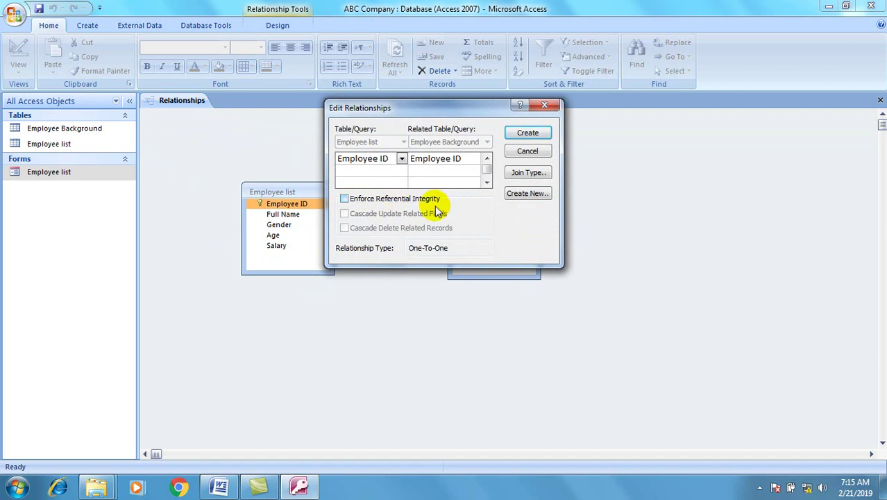
click(345, 200)
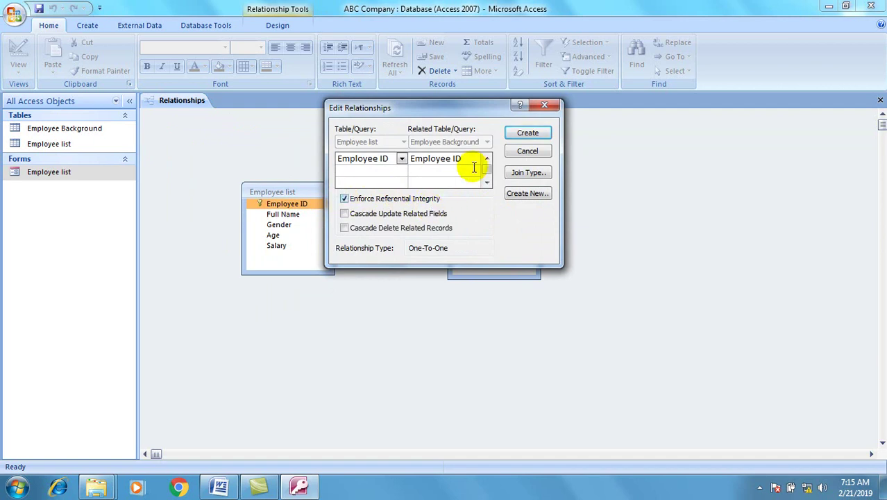
click(540, 133)
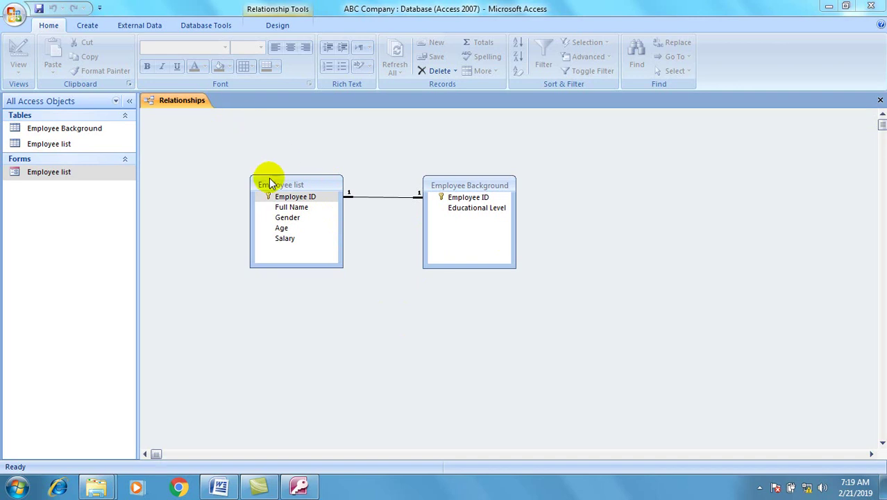
Start a new design-view query containing both employee tables.
click(91, 25)
click(93, 27)
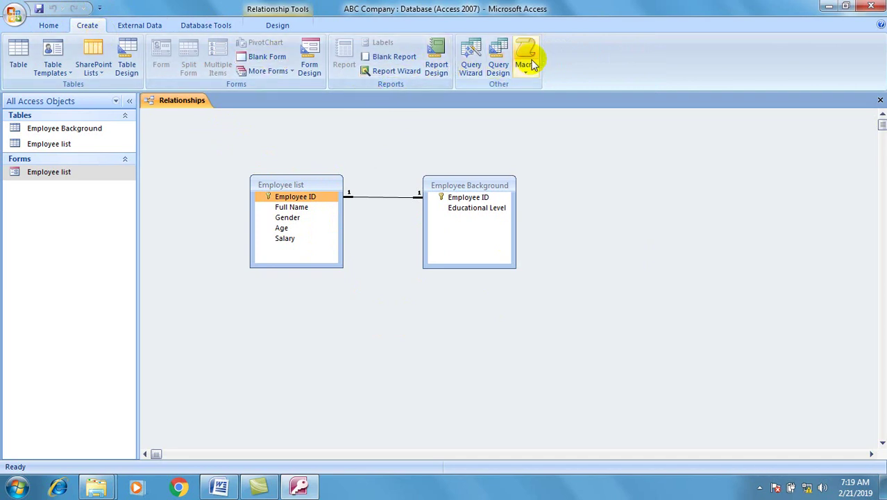
click(498, 66)
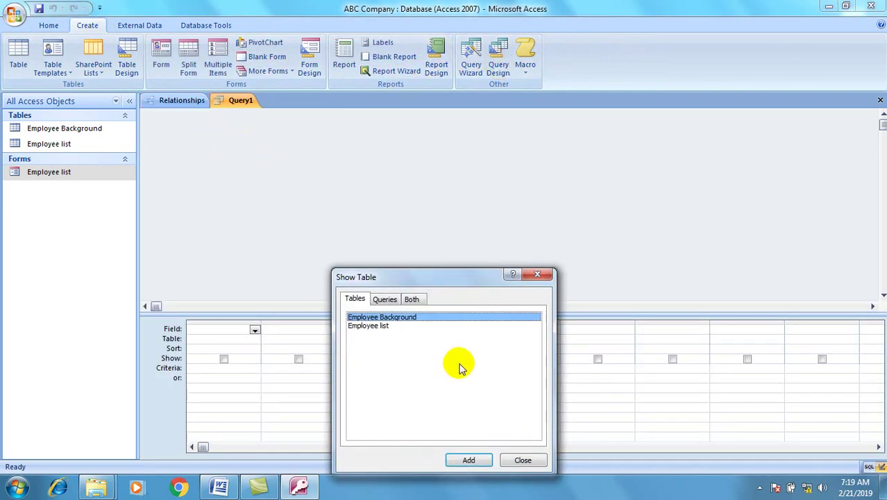
key(shift+Down)
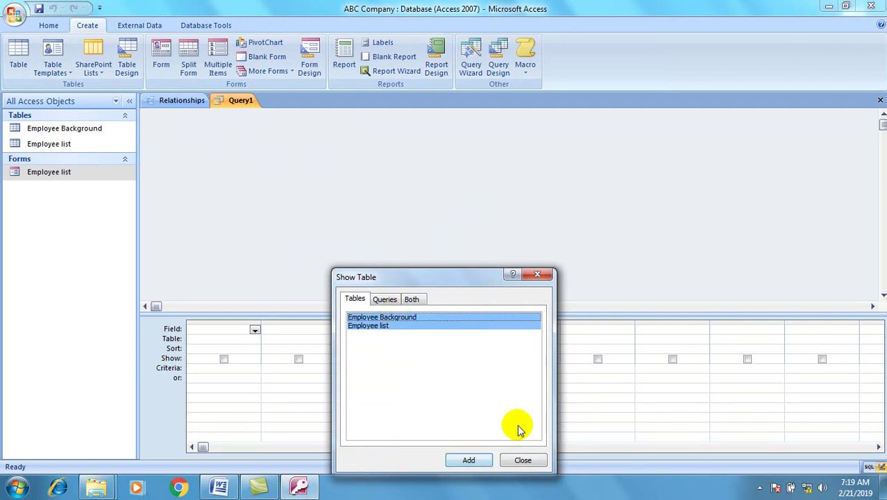
click(486, 461)
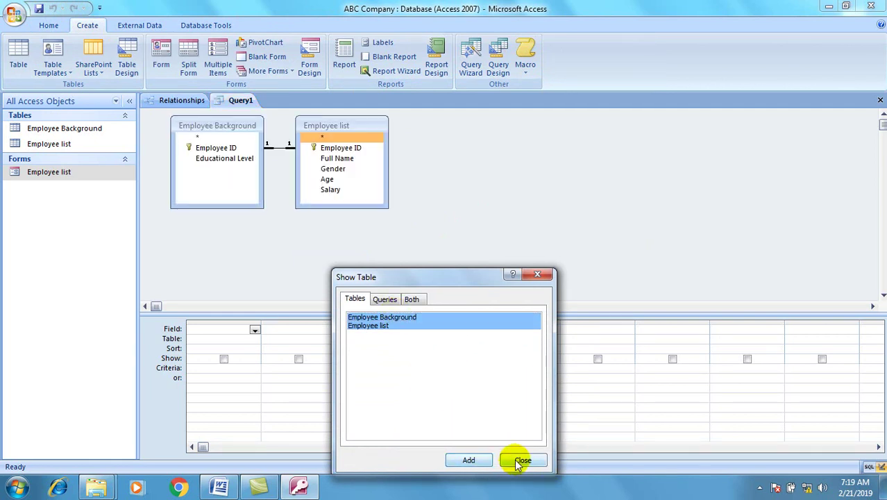
click(521, 459)
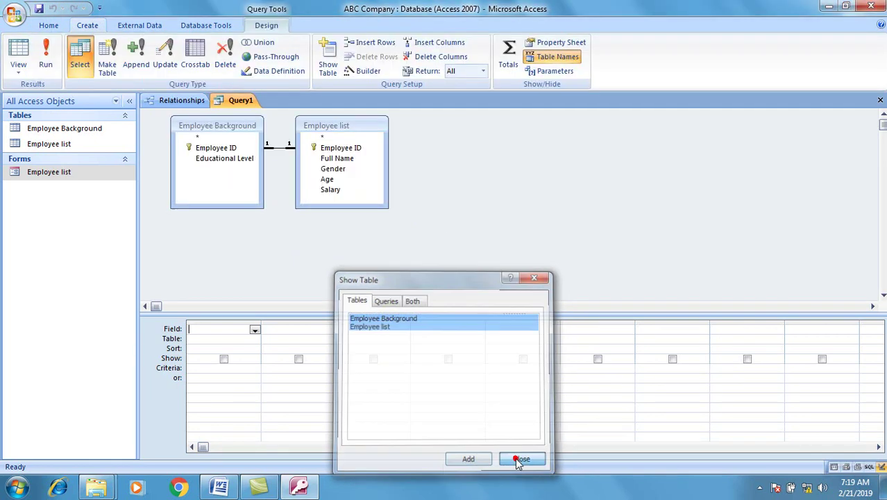
Put Employee ID through Salary plus Educational Level in the grid and run the query.
click(340, 149)
key(shift+End)
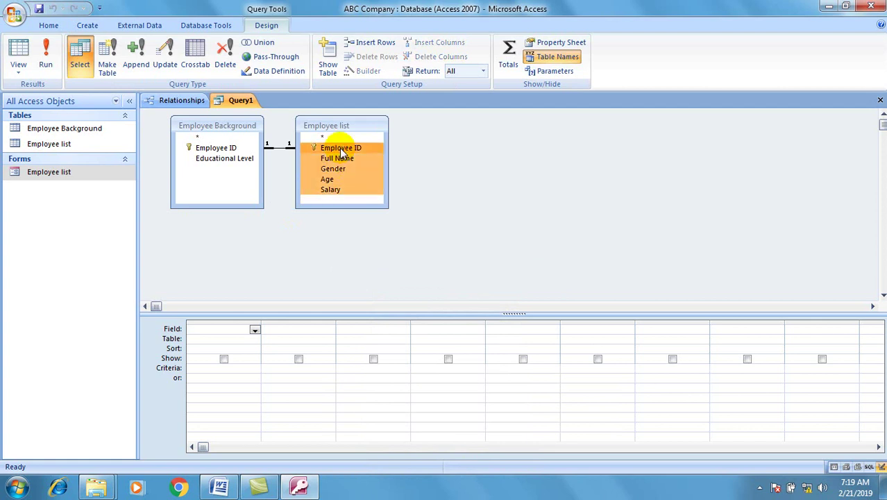
drag(323, 148, 224, 330)
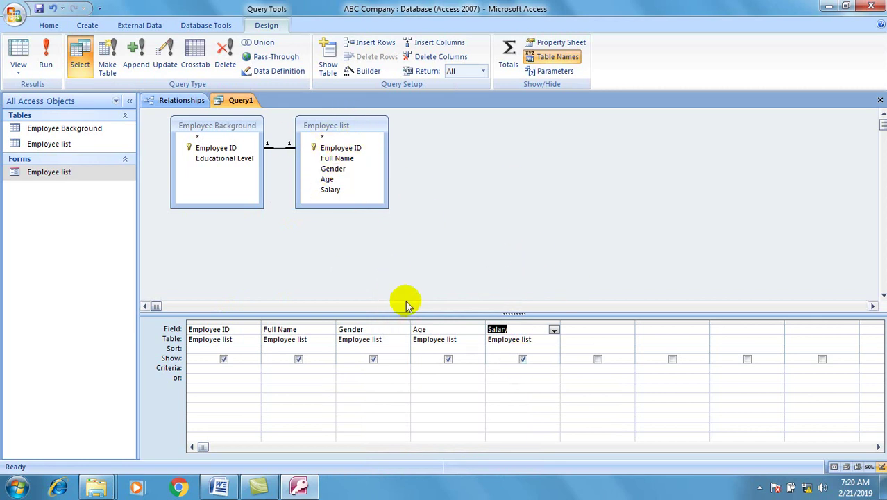
click(235, 159)
click(223, 158)
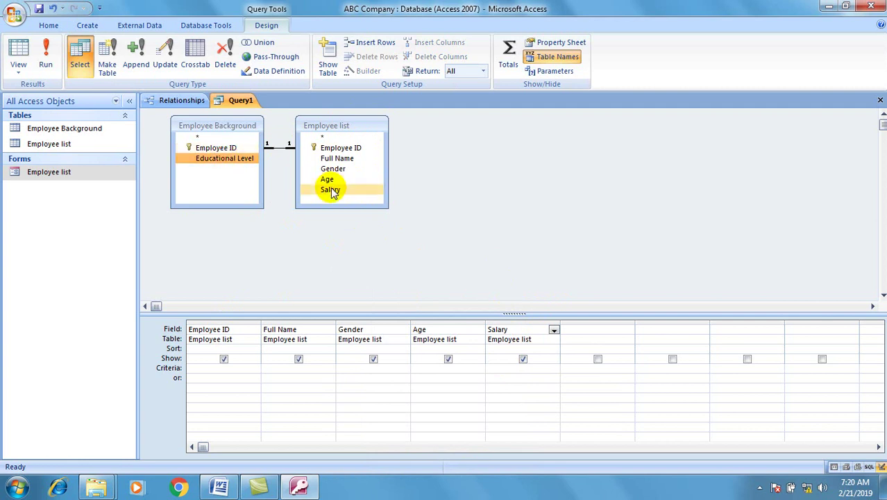
drag(236, 161, 587, 329)
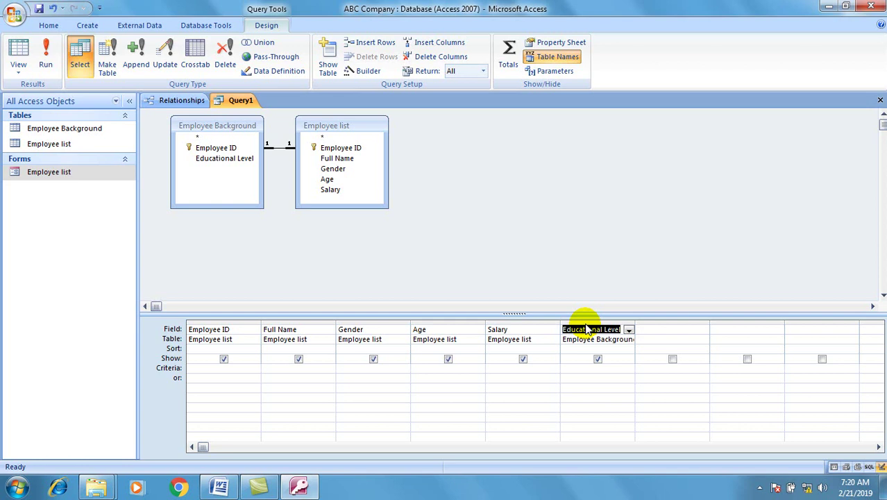
click(45, 62)
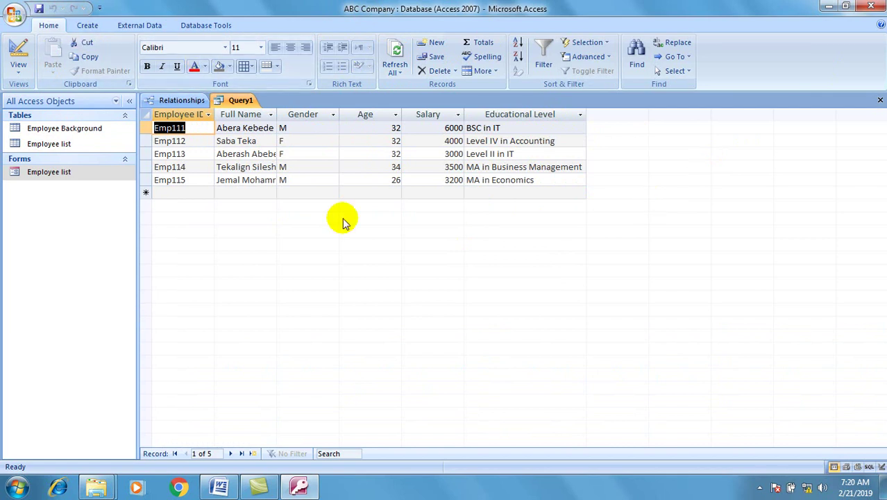
Save the query as Query1, then glance at the Word assignment brief and return.
key(ctrl+s)
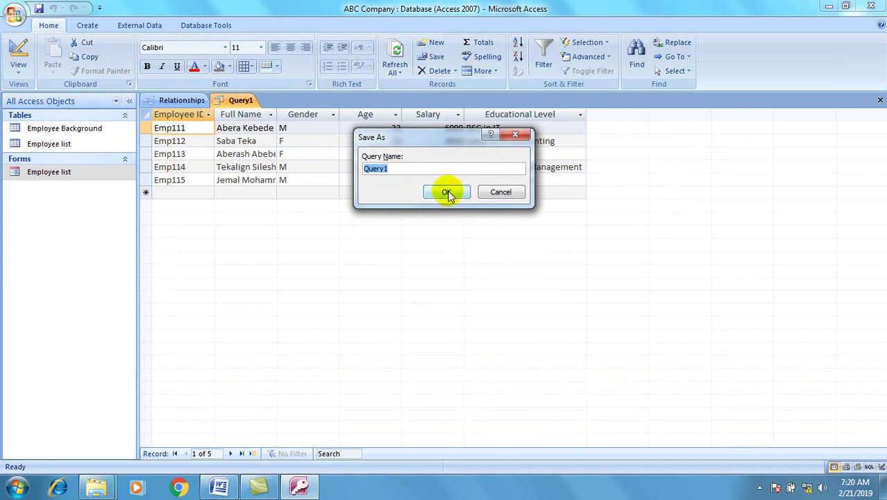
click(447, 193)
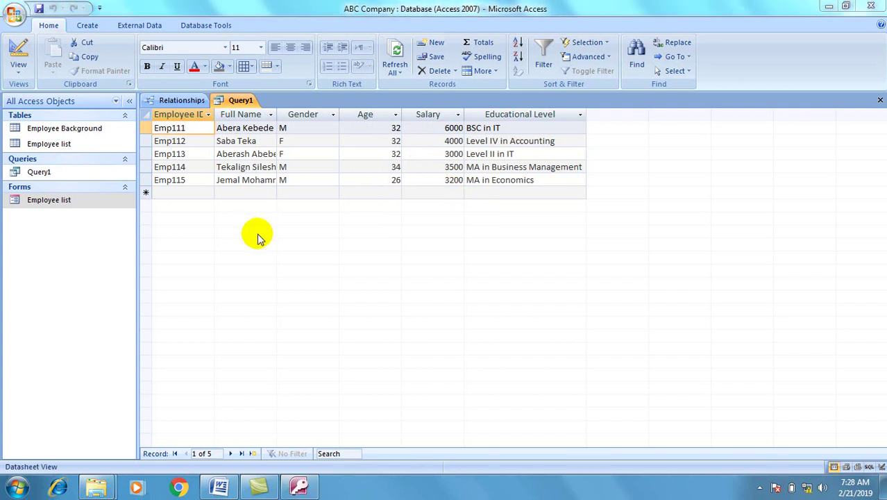
click(234, 489)
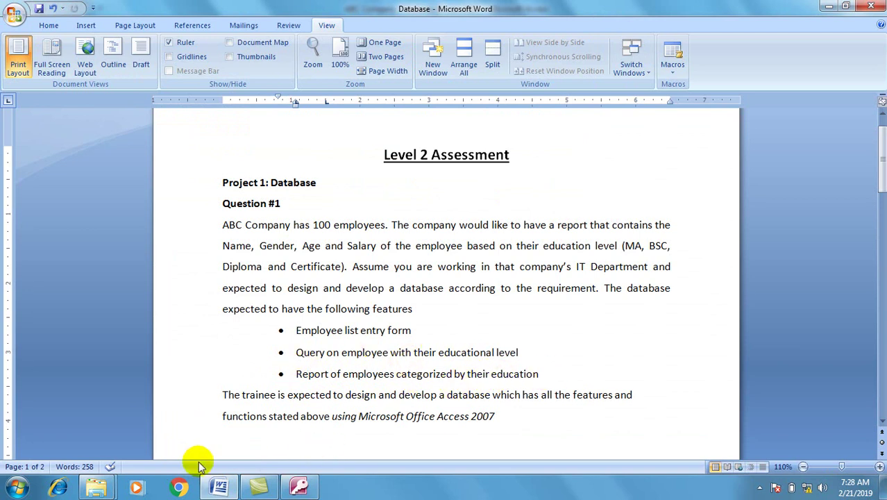
click(217, 488)
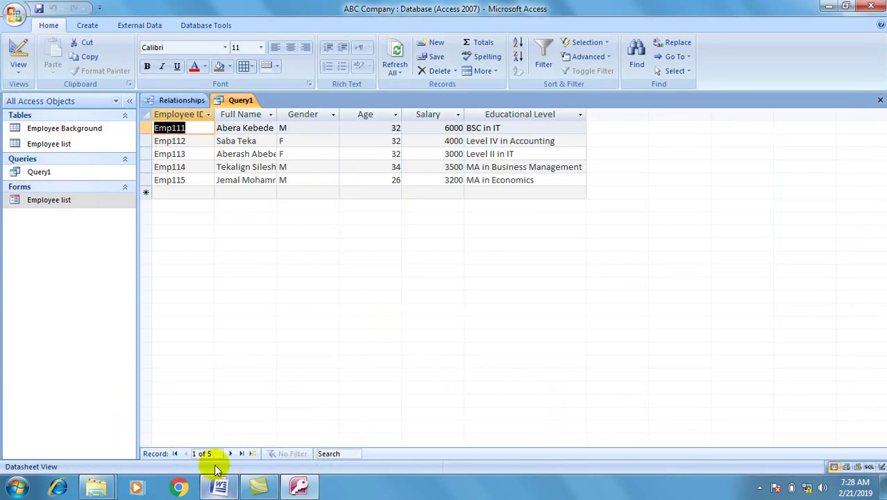
Launch the Report Wizard and include all six Query1 fields.
click(89, 26)
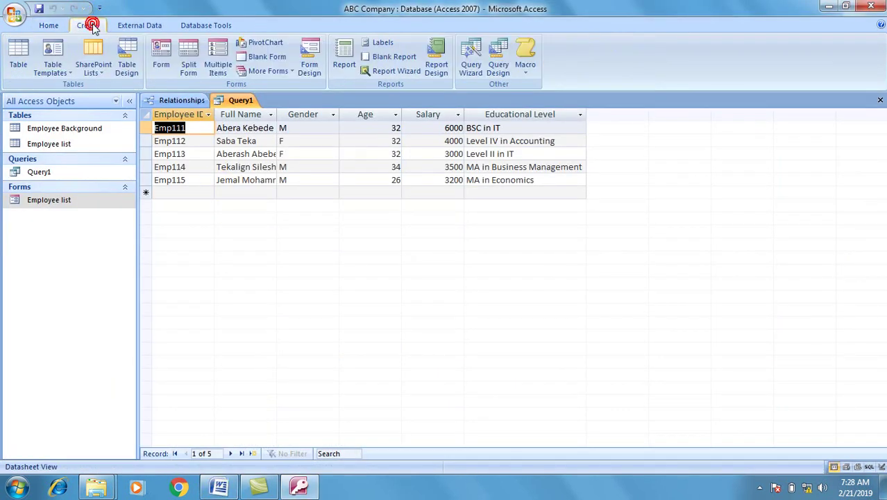
click(383, 72)
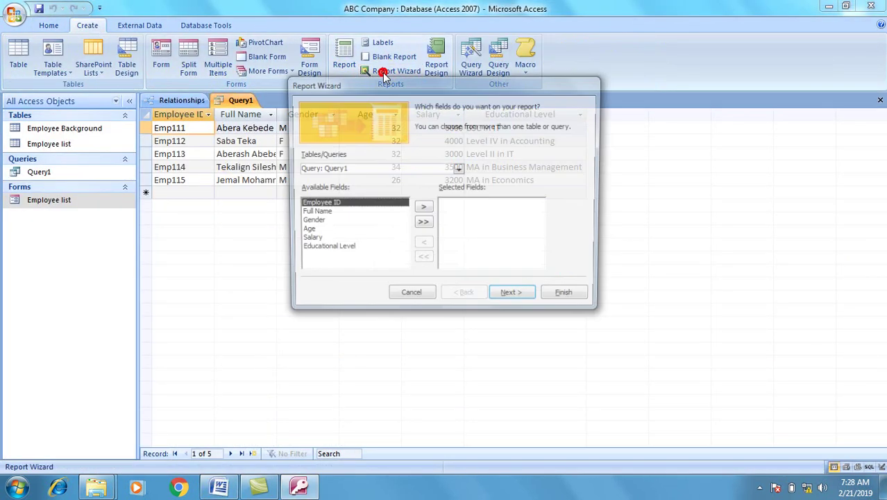
drag(381, 84, 369, 121)
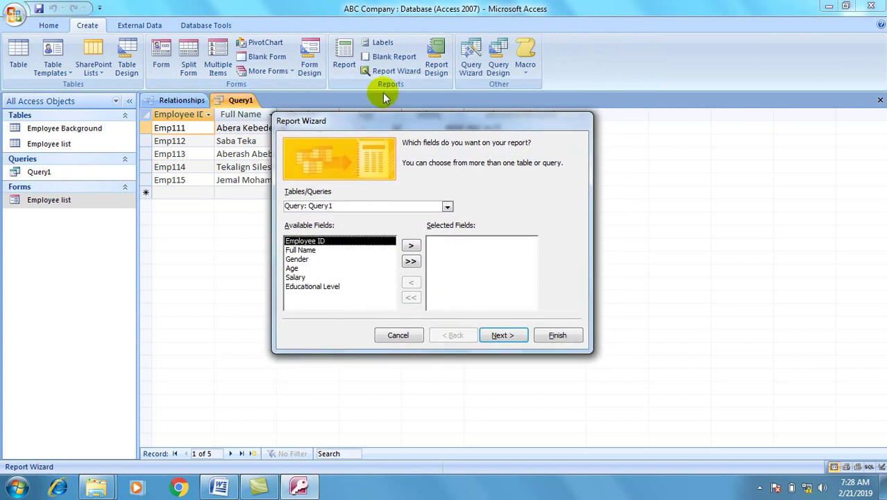
click(377, 119)
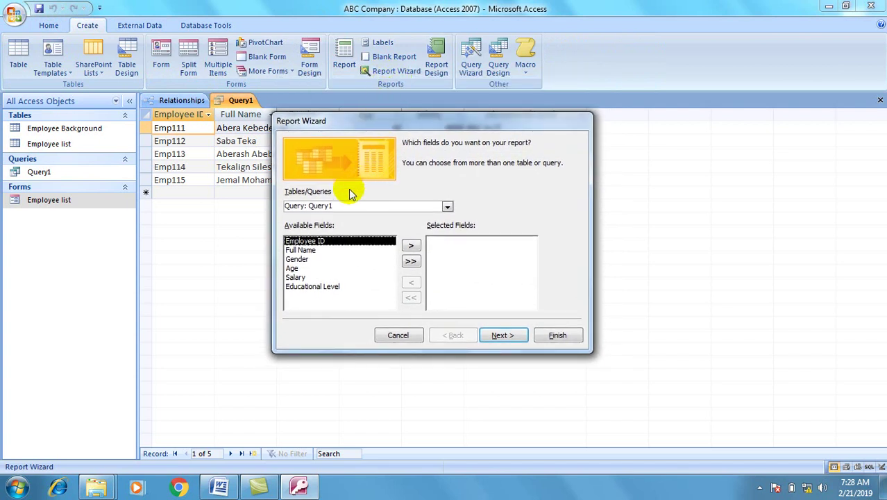
click(412, 262)
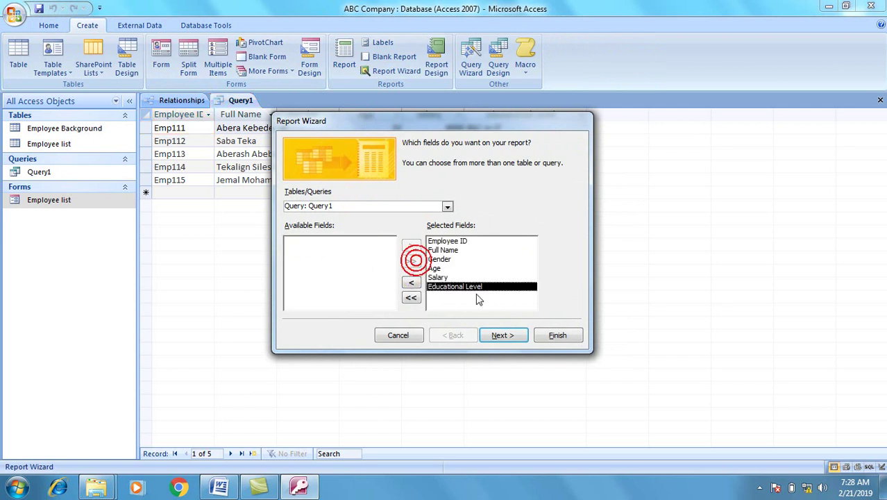
click(498, 335)
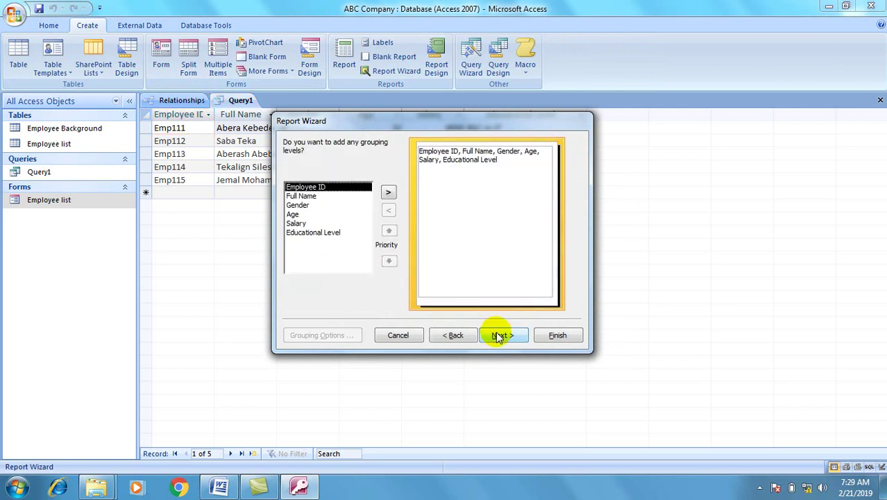
Group the report by Educational Level, keeping default sorting and layout.
click(329, 233)
click(388, 193)
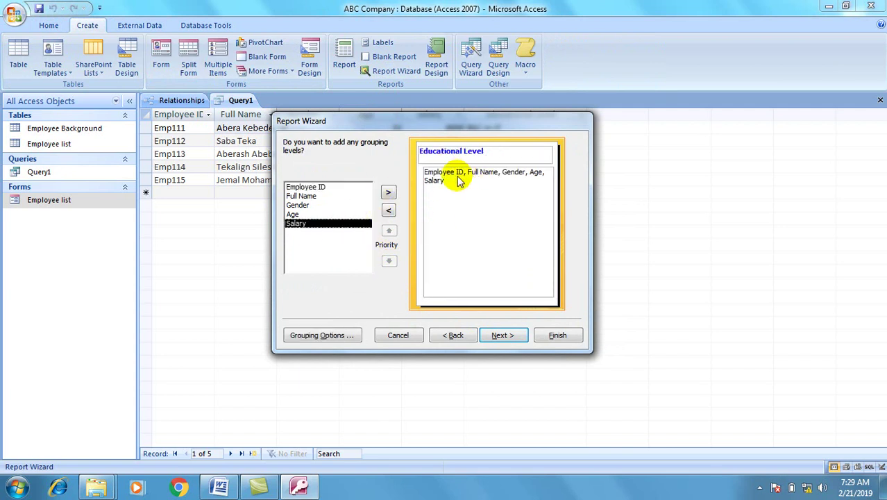
click(498, 338)
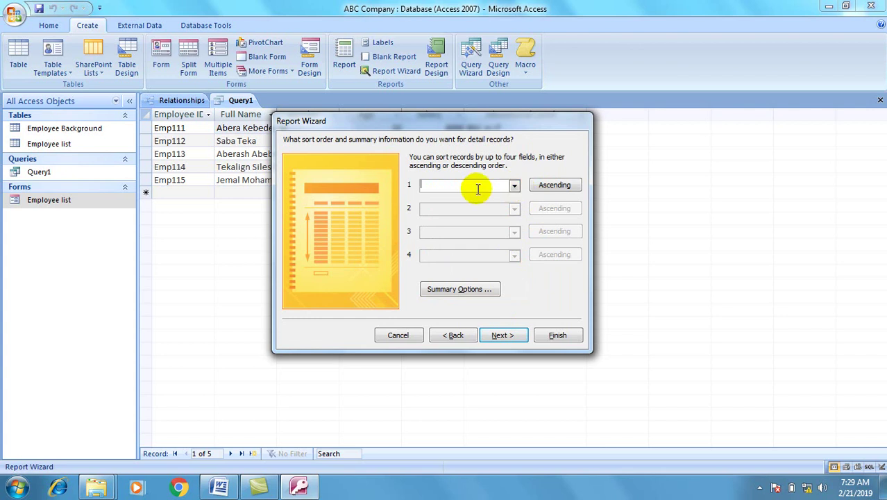
click(502, 336)
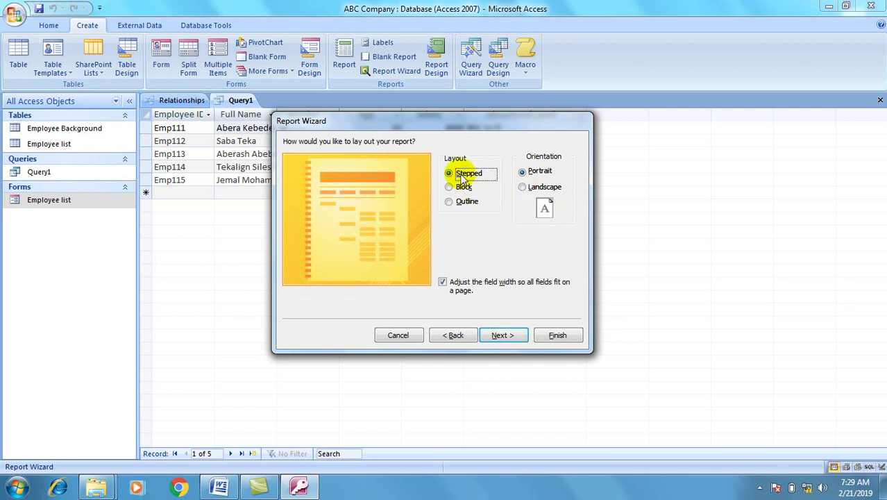
click(516, 340)
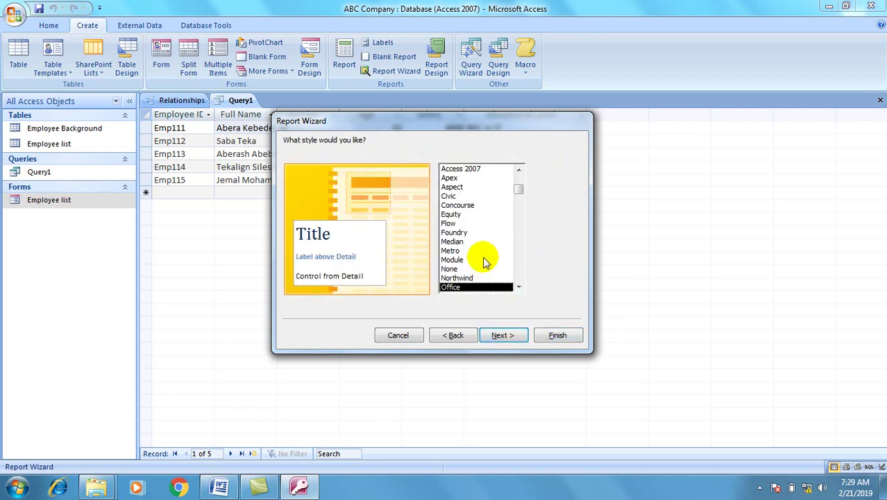
Apply the Concourse style, title it Report1, and finish the report.
click(456, 205)
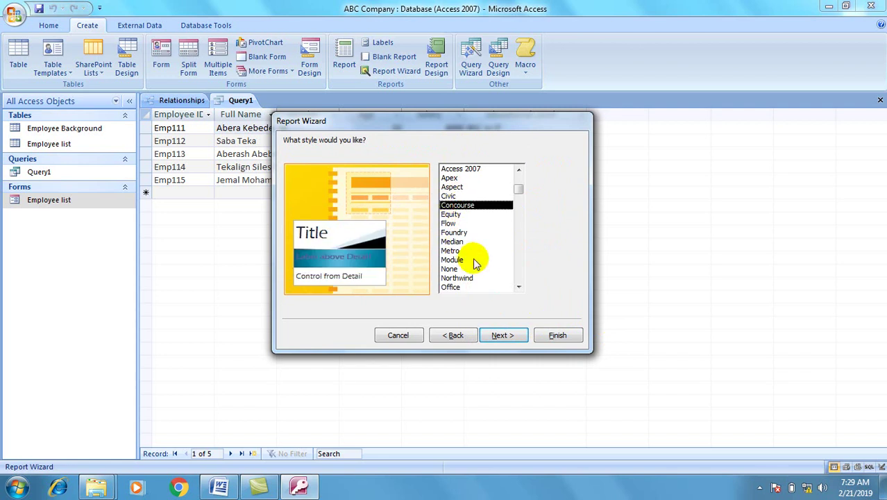
click(501, 335)
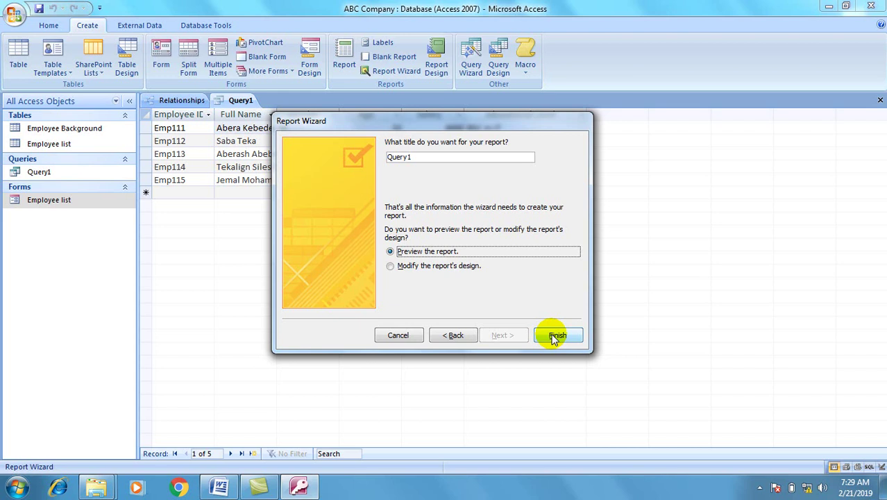
drag(428, 160, 387, 160)
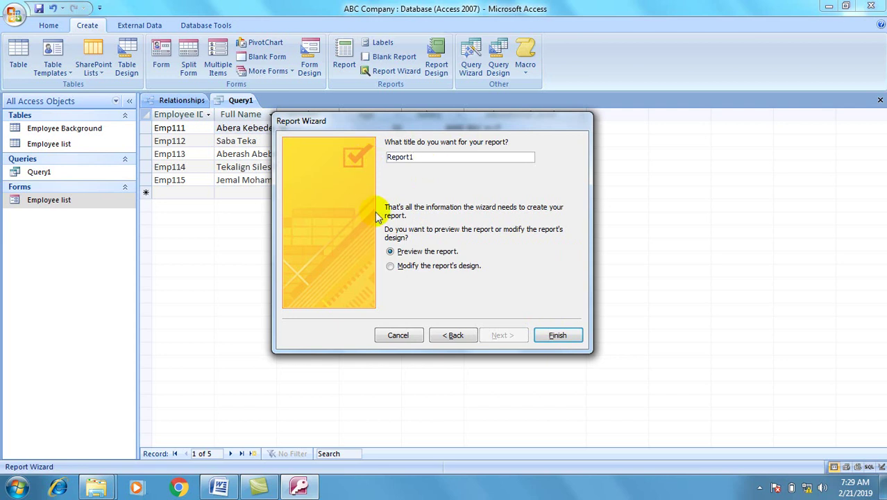
click(570, 333)
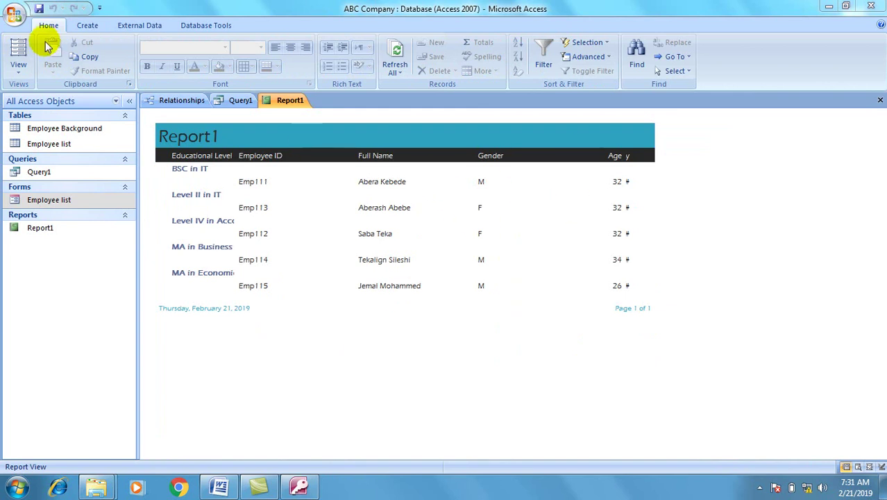
In Layout View, widen the Educational Level column so levels show in full.
click(19, 47)
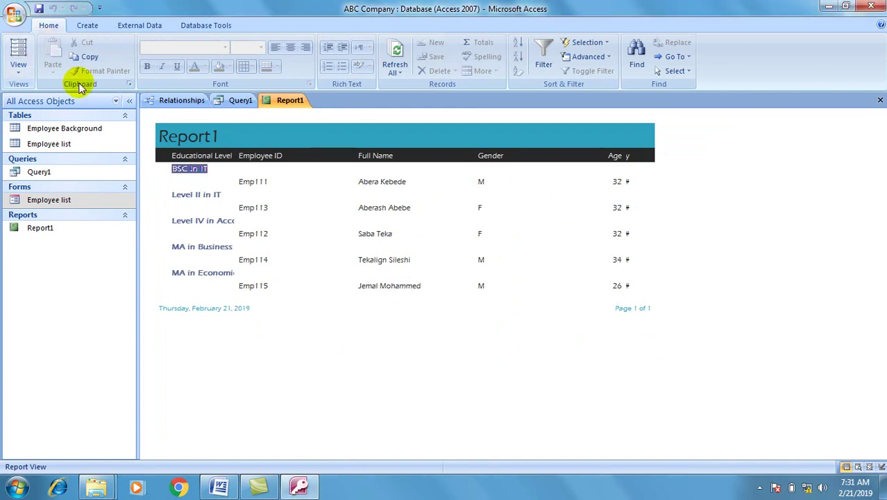
click(26, 53)
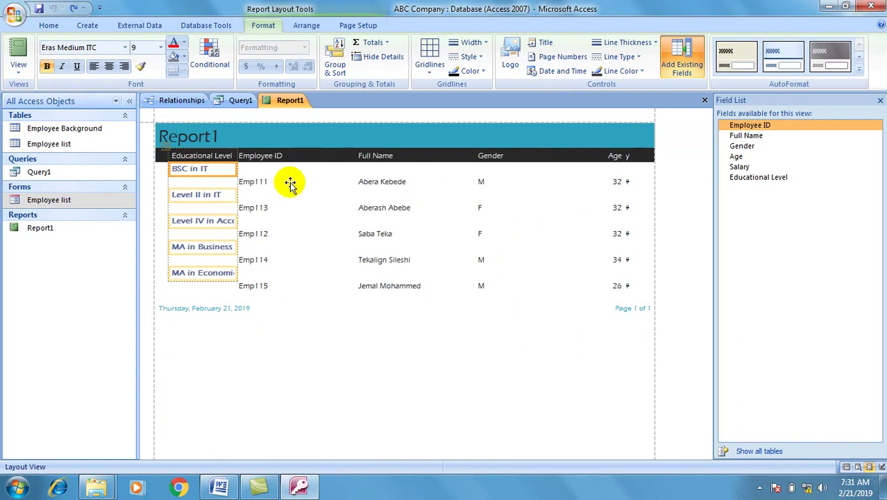
click(262, 156)
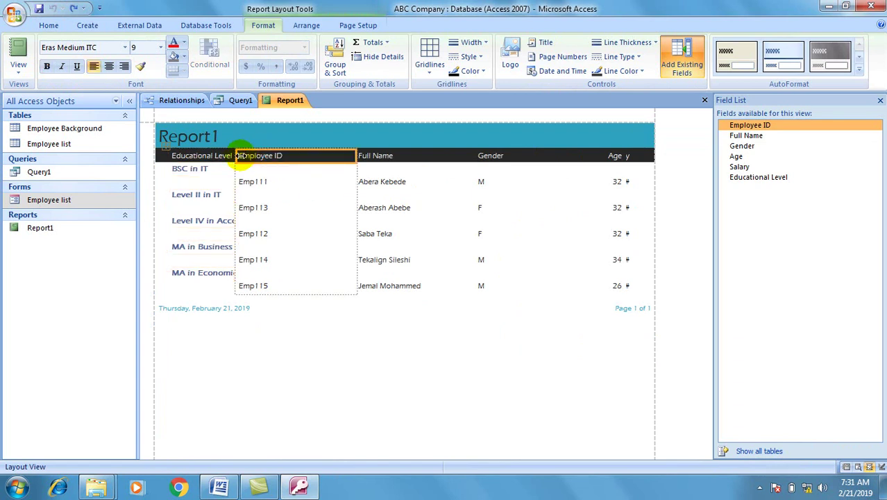
drag(236, 156, 292, 154)
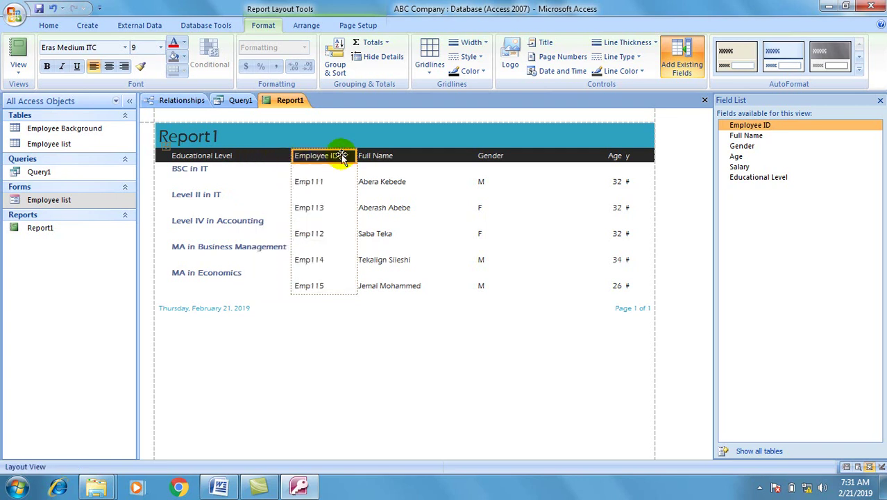
Narrow the Gender column and widen Salary so the salaries appear.
click(482, 156)
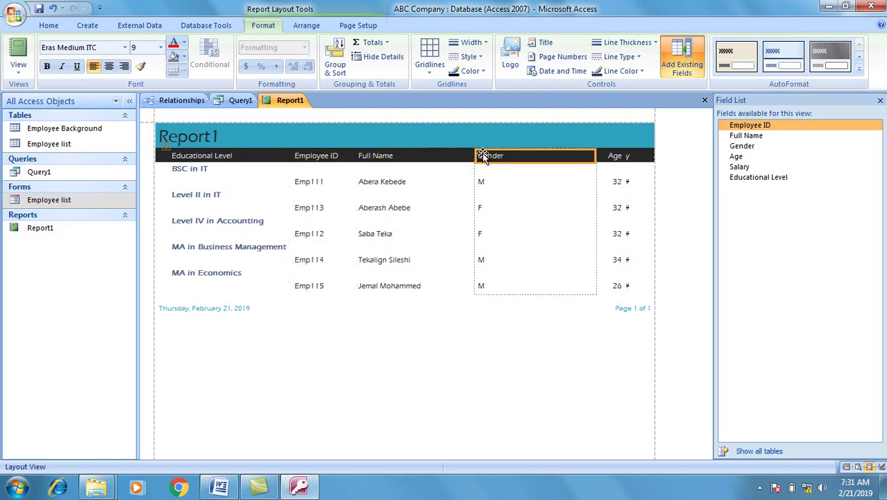
drag(484, 155, 451, 157)
drag(596, 153, 529, 155)
drag(474, 157, 430, 162)
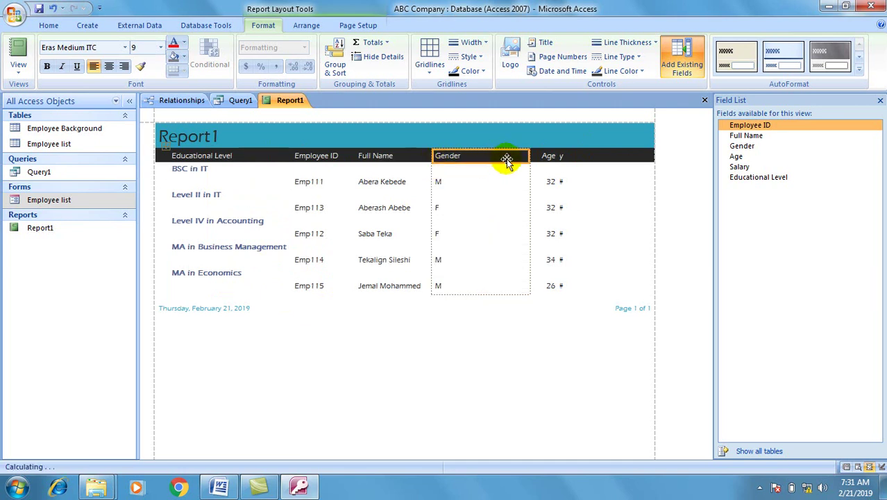
drag(530, 154, 584, 154)
click(512, 155)
click(602, 158)
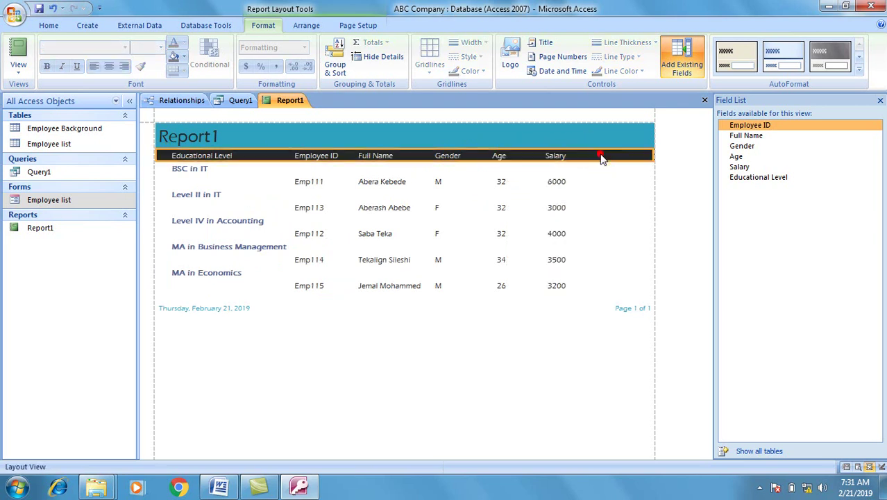